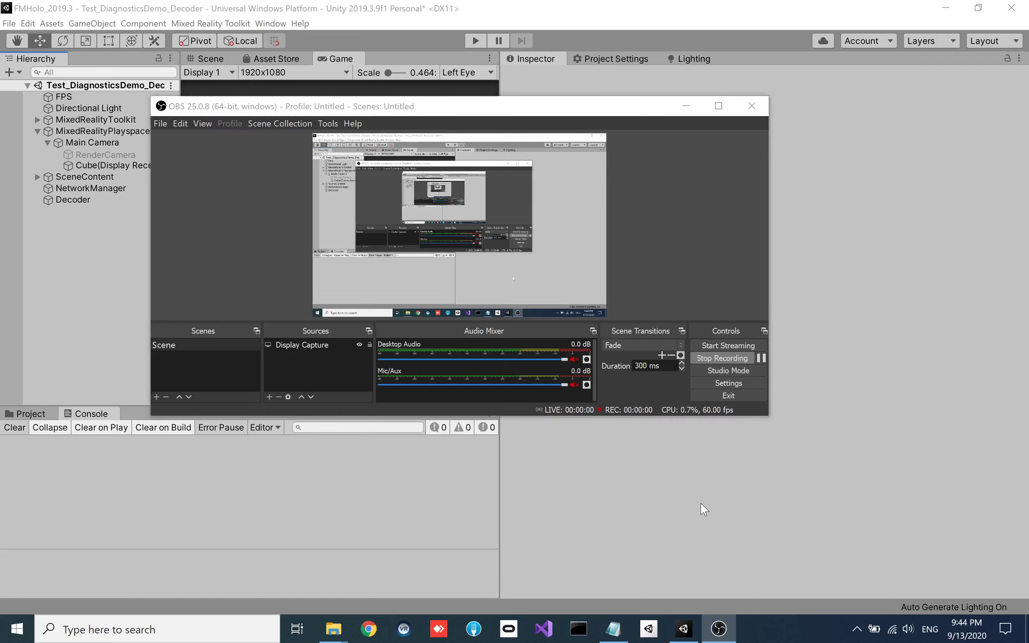
- Open Build Settings and confirm HoloLens as the target device with ARM64 architecture
left_click(9, 23)
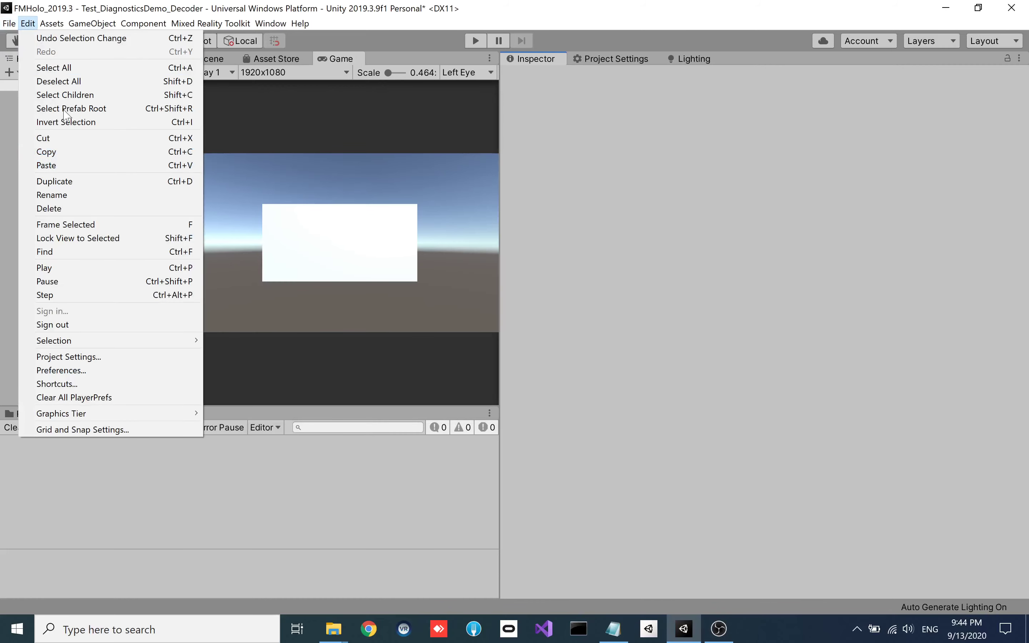
left_click(75, 141)
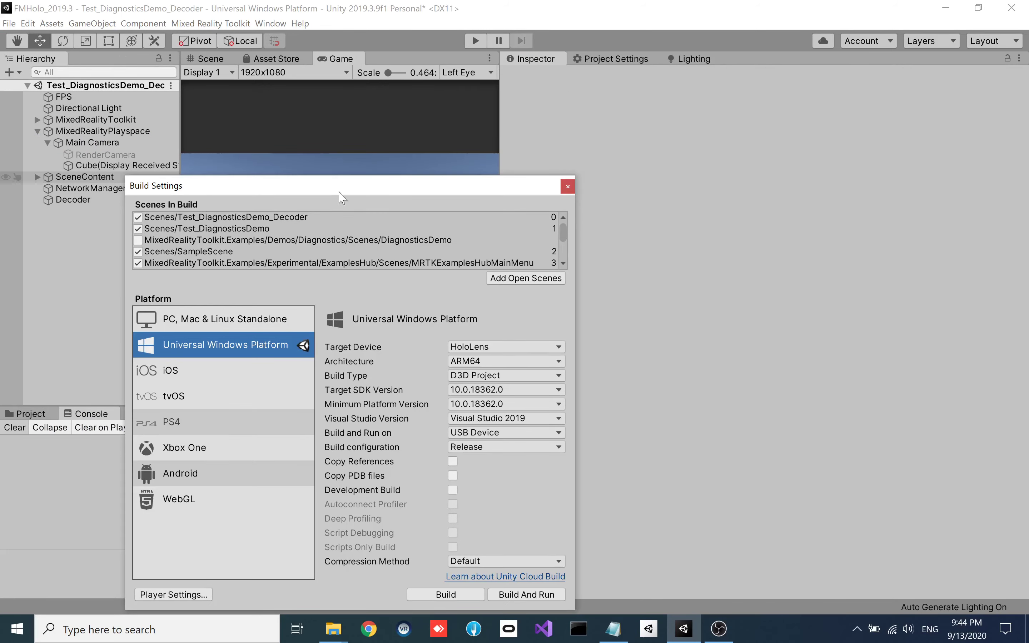
left_click_drag(340, 187, 309, 94)
left_click(527, 255)
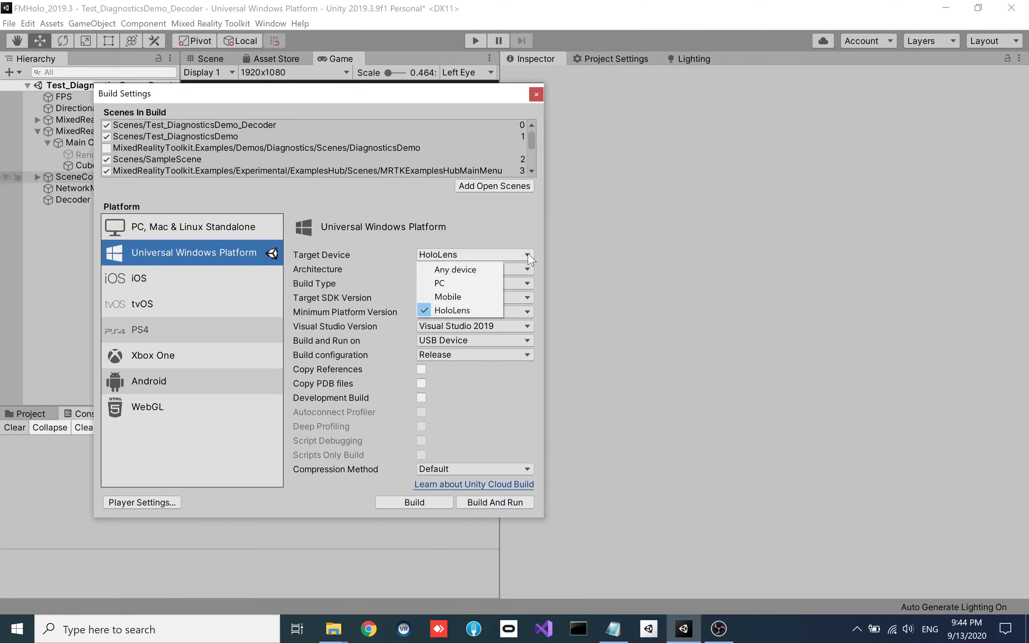
left_click(452, 310)
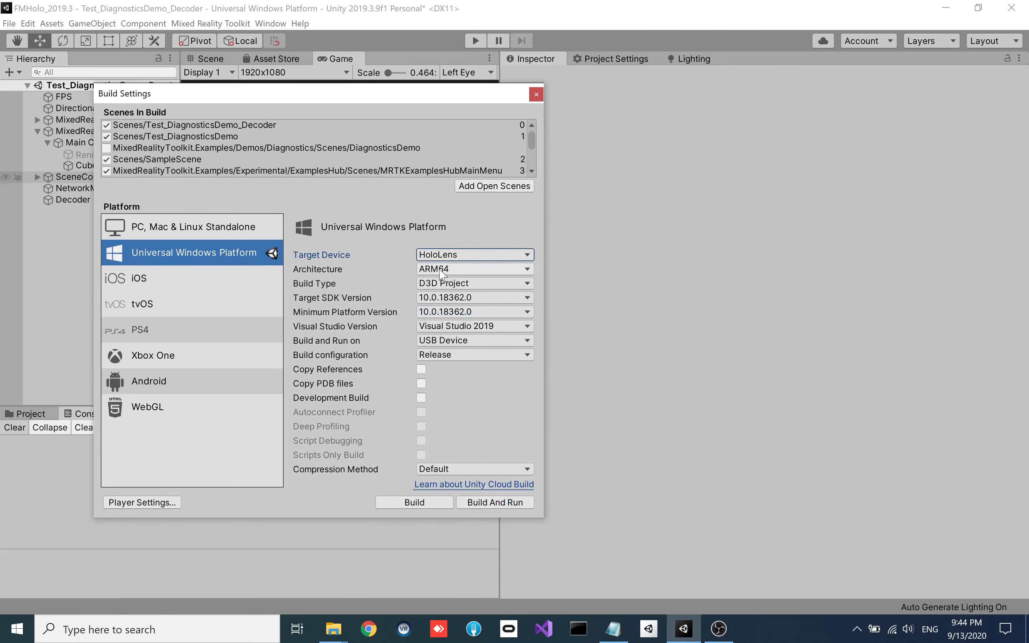
left_click(482, 271)
left_click(450, 324)
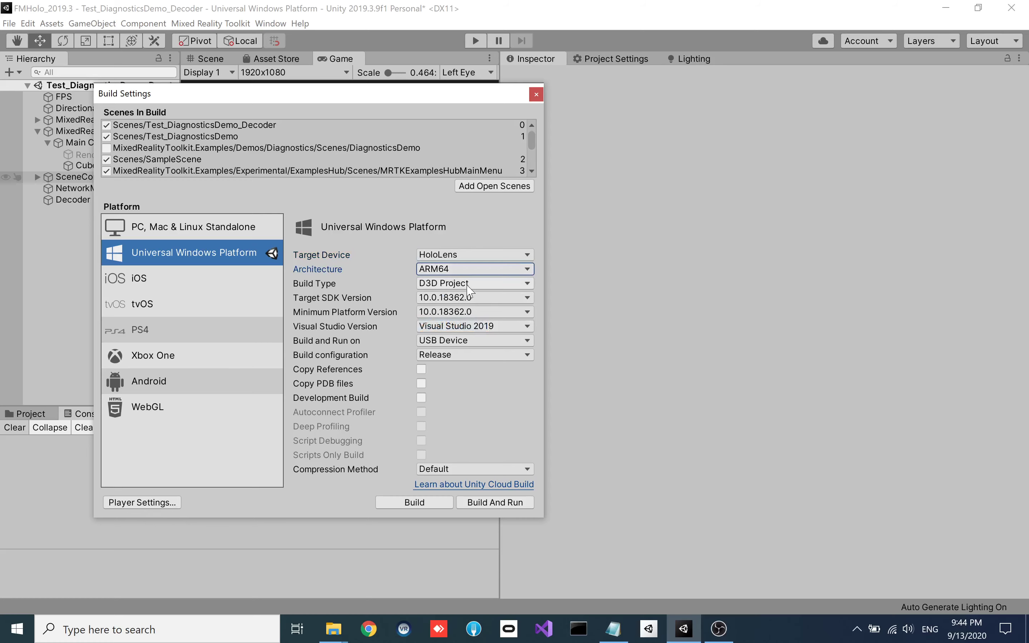
- Confirm target and minimum SDK 10.0.18362.0, Visual Studio 2019, and USB Device as run target
left_click(489, 298)
left_click(489, 346)
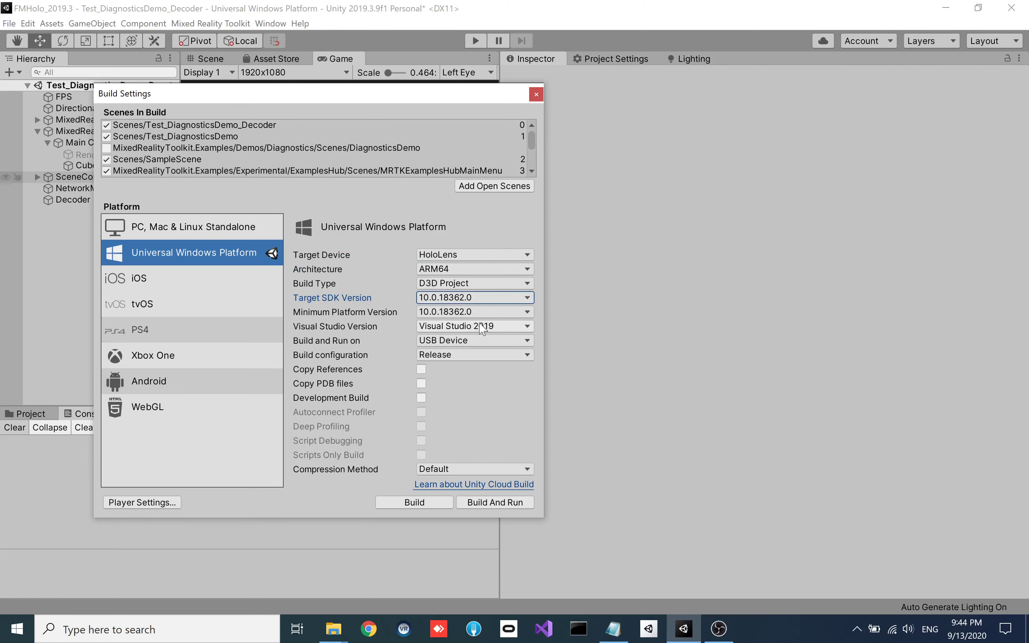
left_click(478, 313)
left_click(475, 422)
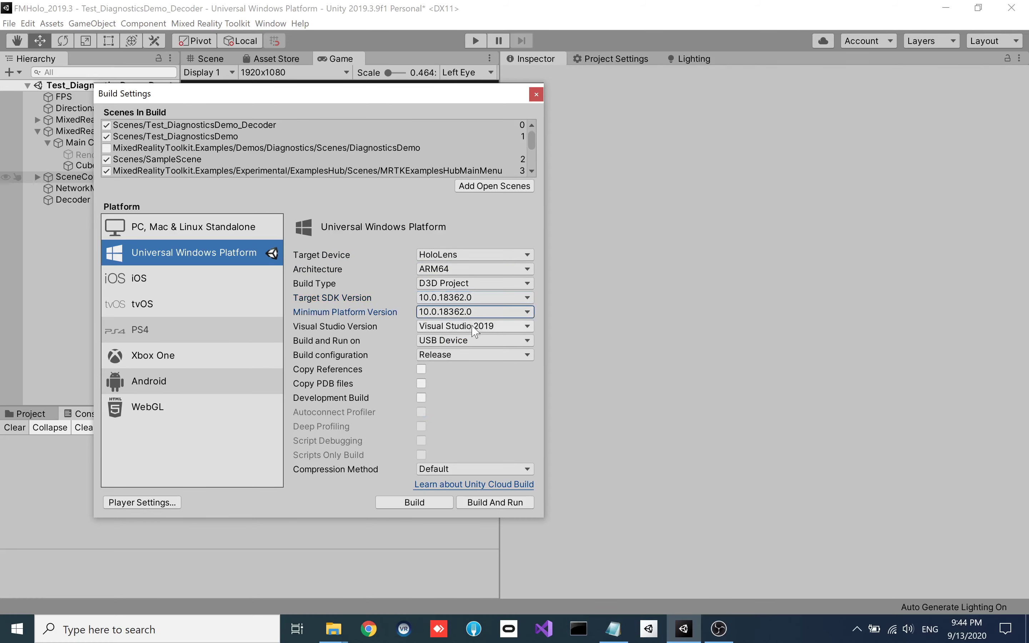
left_click(475, 331)
left_click(474, 356)
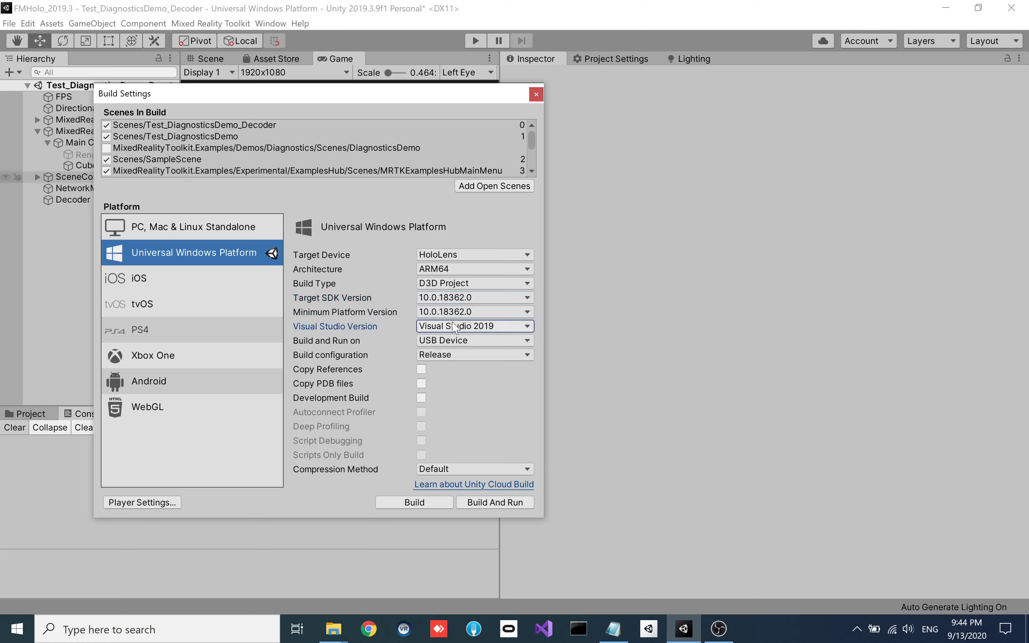
left_click(475, 341)
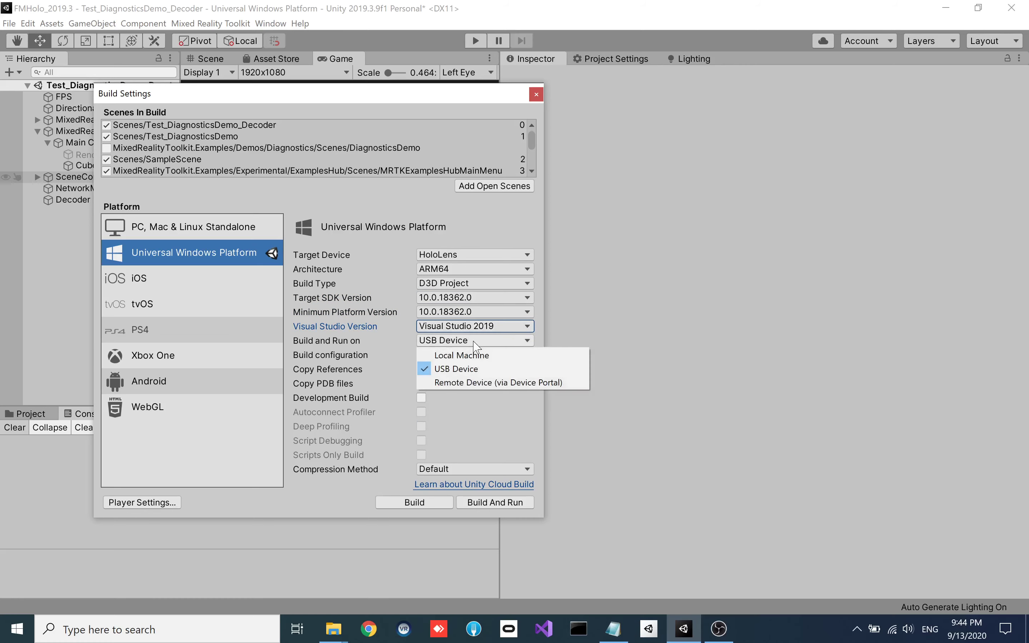
left_click(298, 373)
- Review UWP Publishing Settings: package Template3D 1.0.0.0 with InternetClient, InternetClientServer, PicturesLibrary capabilities
left_click(170, 504)
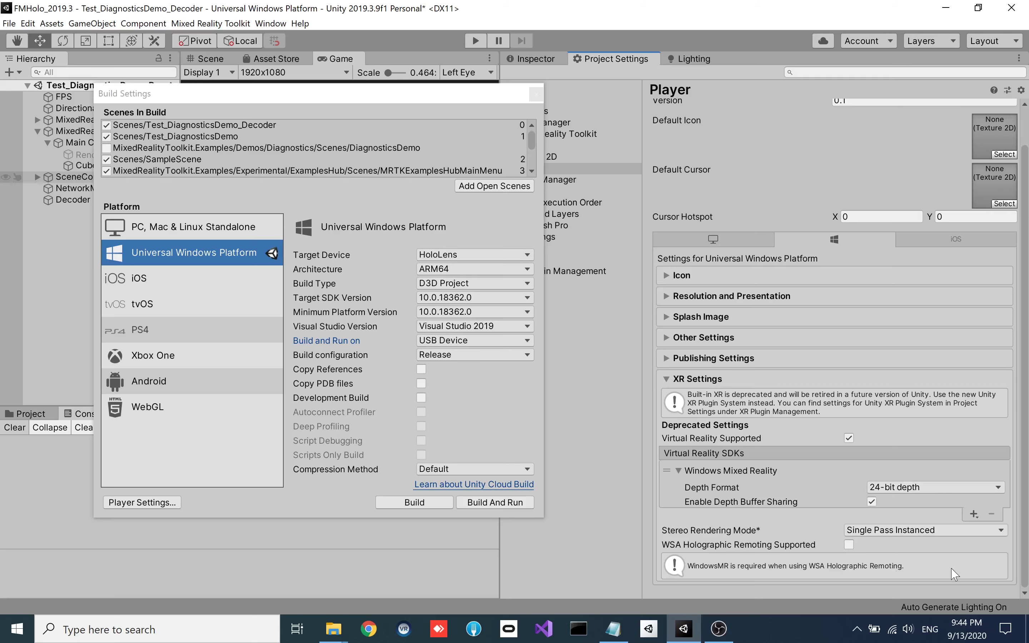
left_click(667, 380)
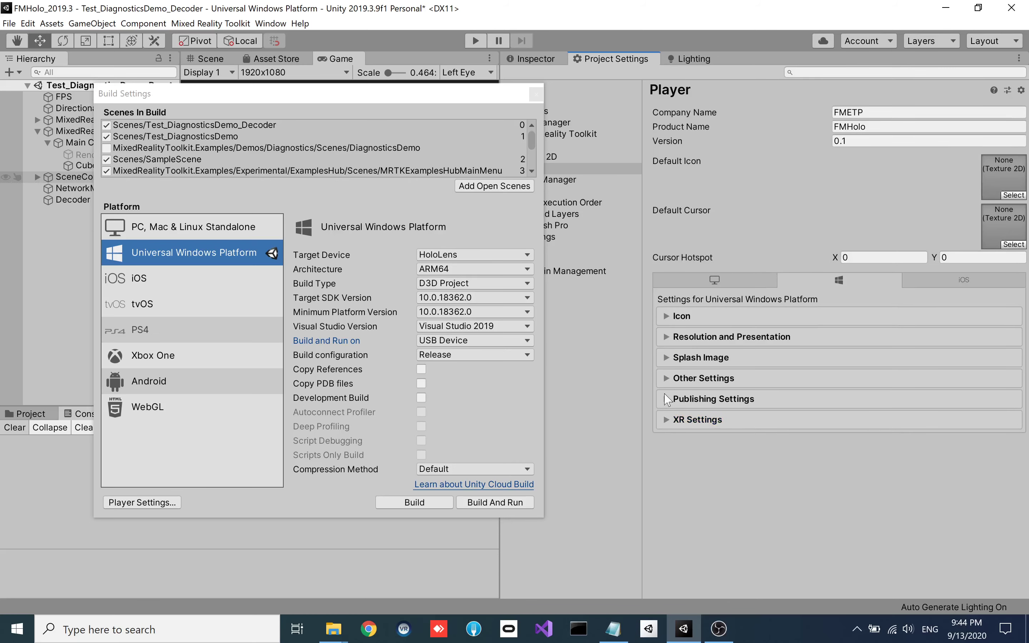
left_click(668, 398)
left_click_drag(1025, 298, 1023, 531)
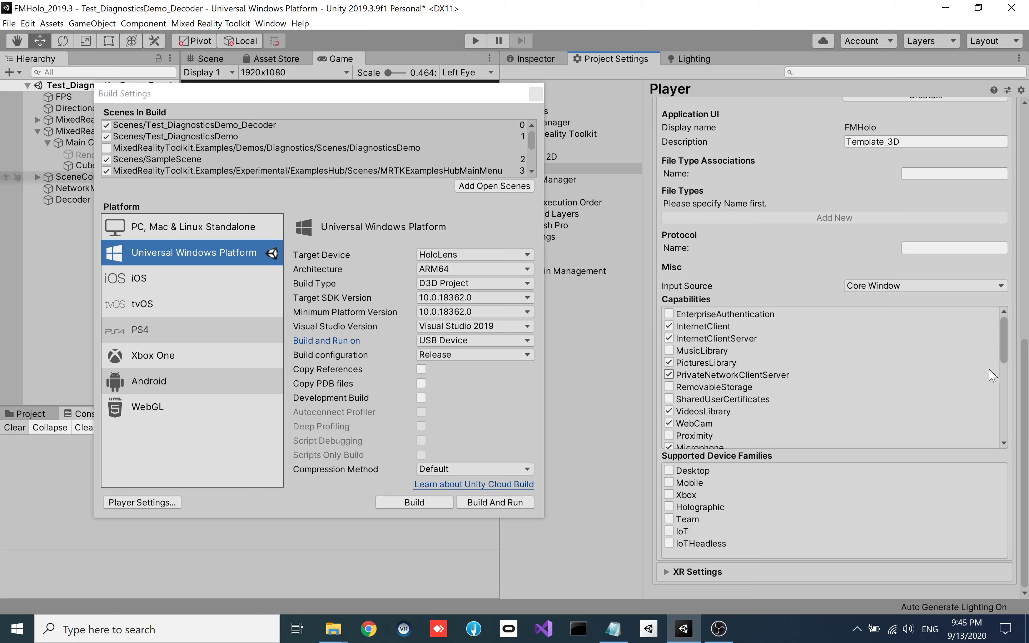
mouse_move(1007, 357)
left_mouse_down()
mouse_move(1009, 441)
mouse_move(1019, 178)
left_mouse_up()
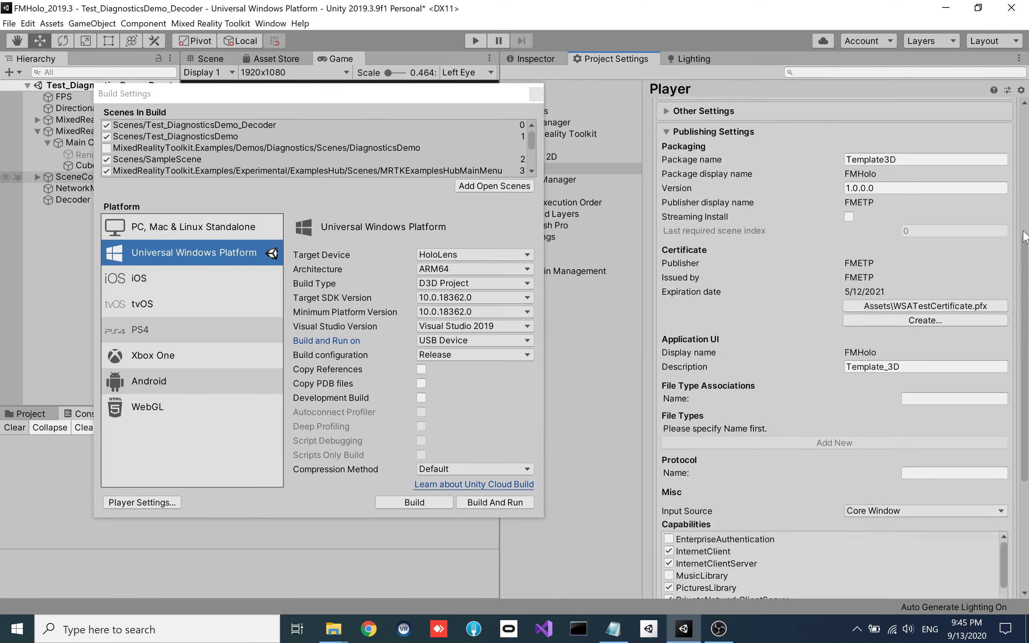
- Review Other Settings: Gamma color space, IL2CPP scripting backend and .NET 4.x API compatibility
left_click(666, 279)
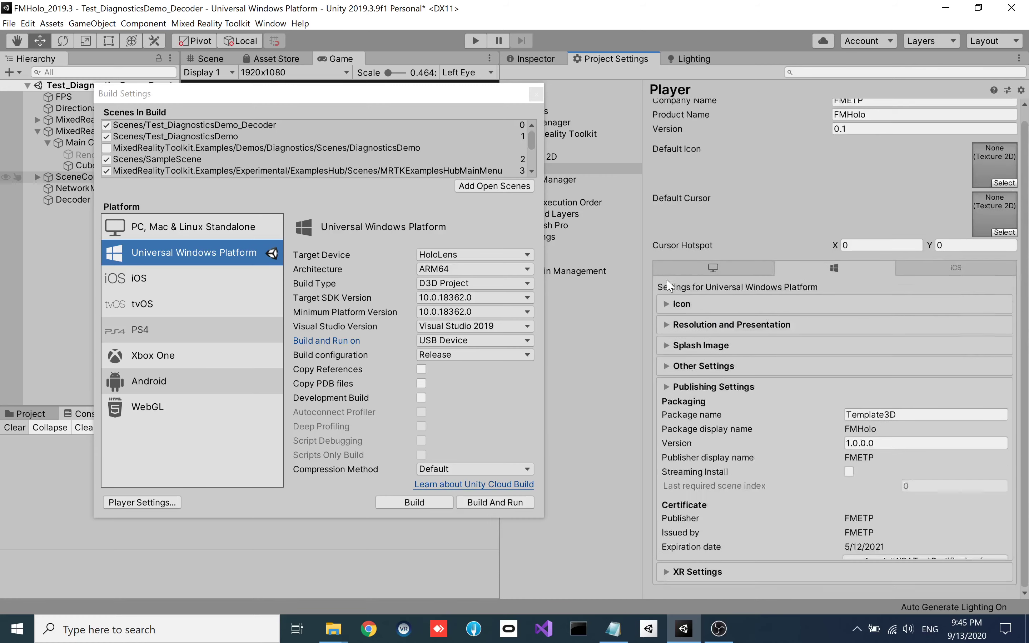
left_click(666, 377)
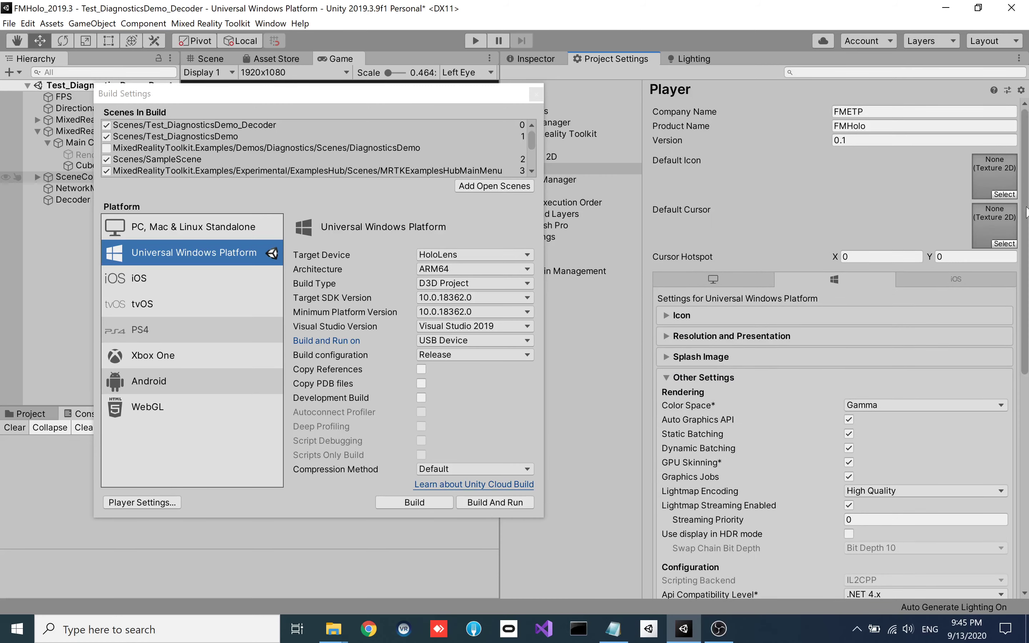
left_click_drag(1027, 233, 1027, 334)
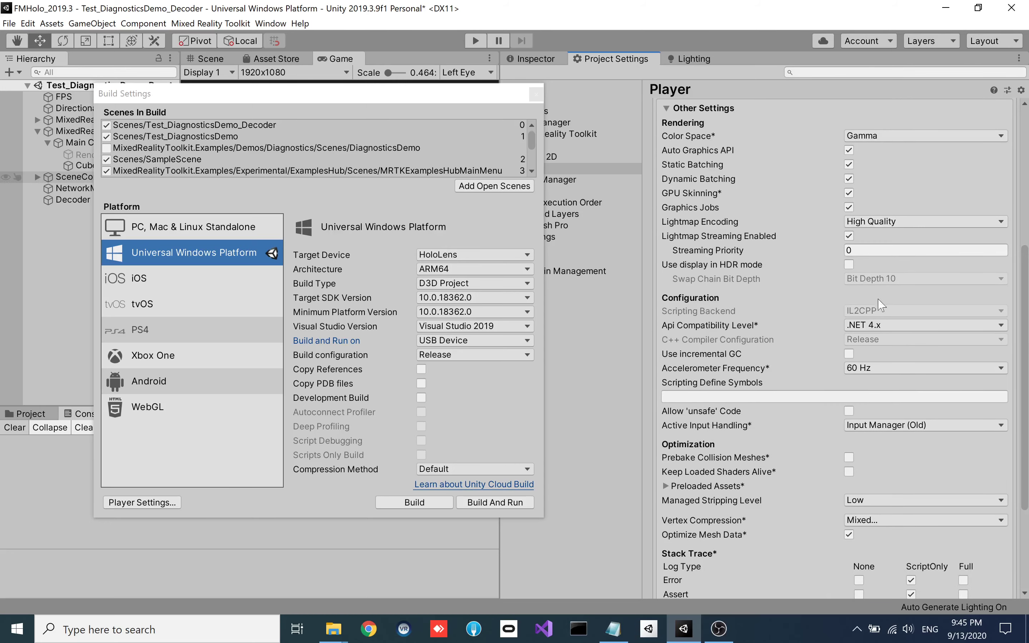
left_click_drag(1026, 307, 1019, 404)
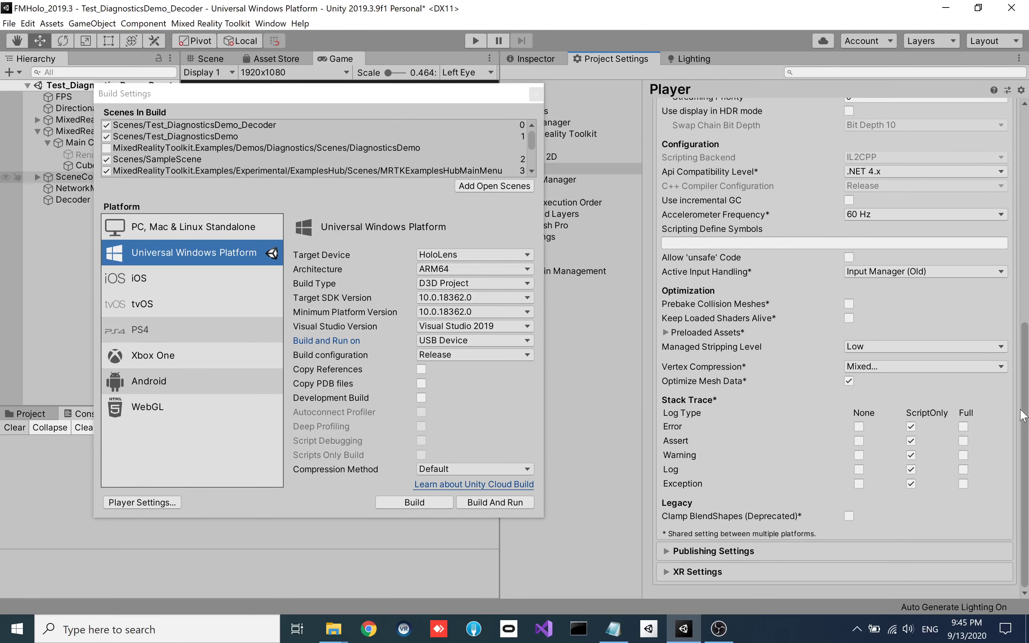
left_click_drag(1025, 413, 993, 222)
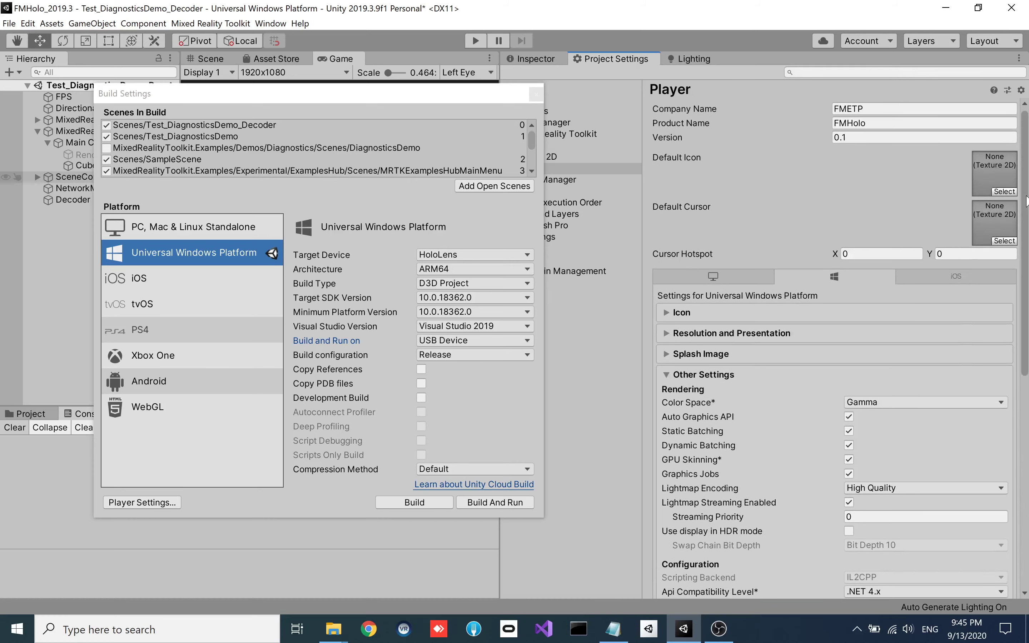
- Inspect Main Camera's Game View Encoder: Quality 40, StreamFPS 20, label 1001, sending via FMNetworkManager.SendToOthers
left_click(539, 97)
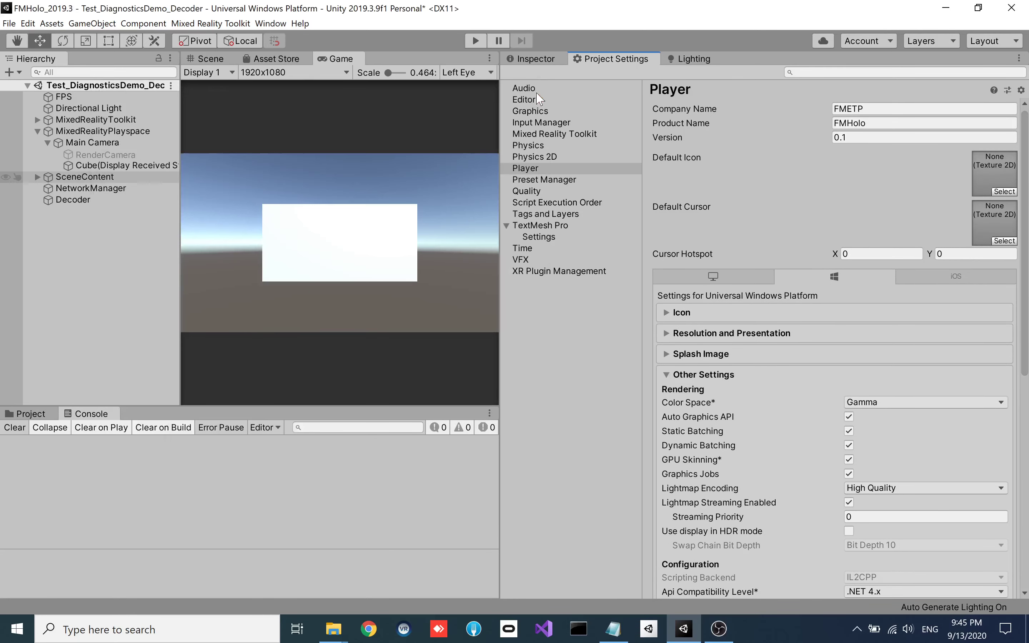
left_click(140, 165)
left_click(129, 143)
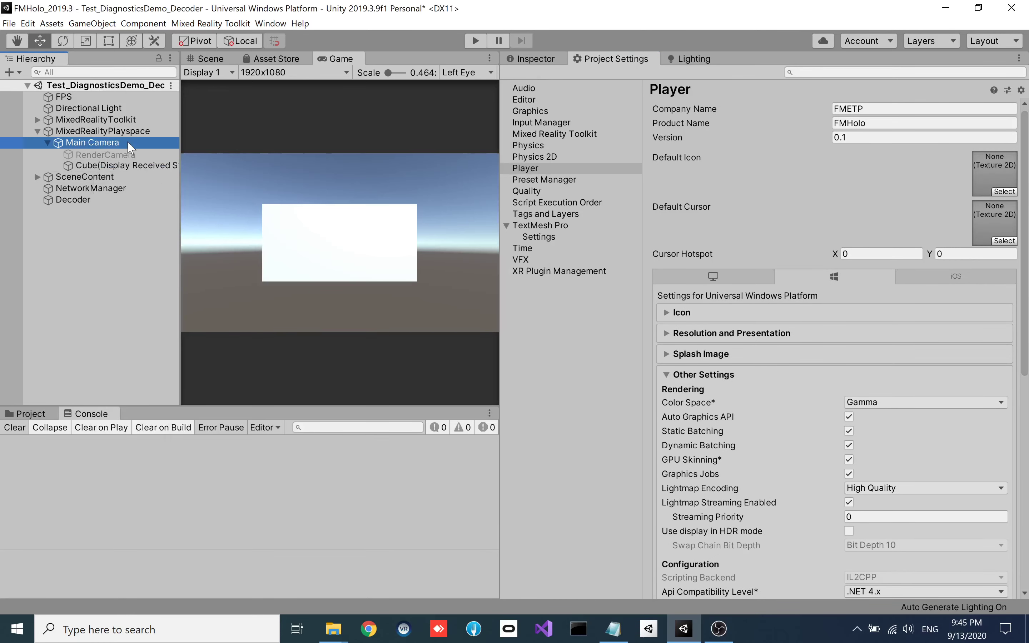
left_click(531, 61)
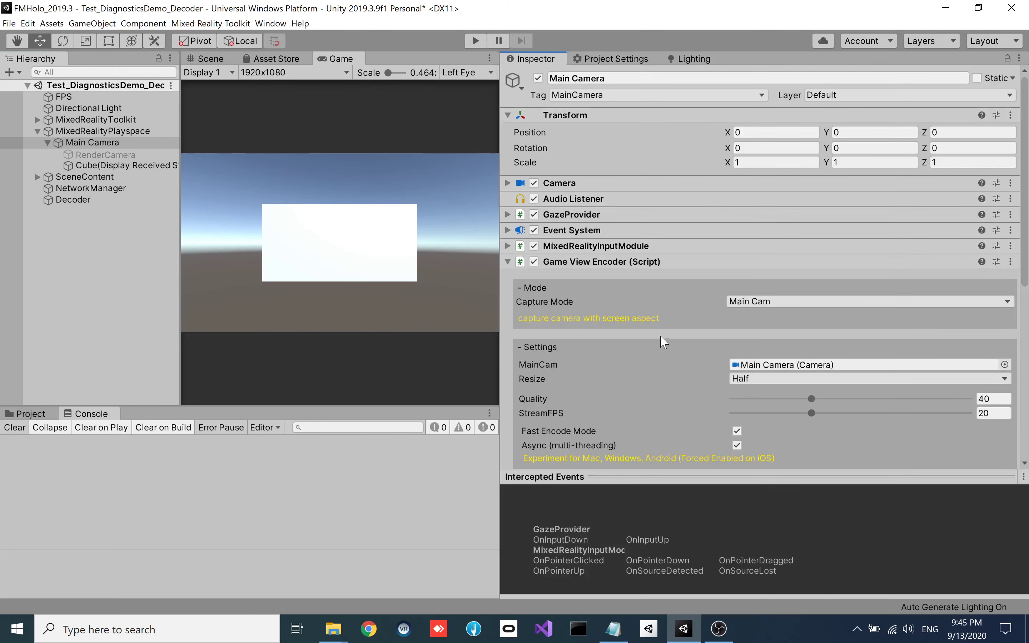
scroll(621, 228, "down", 5)
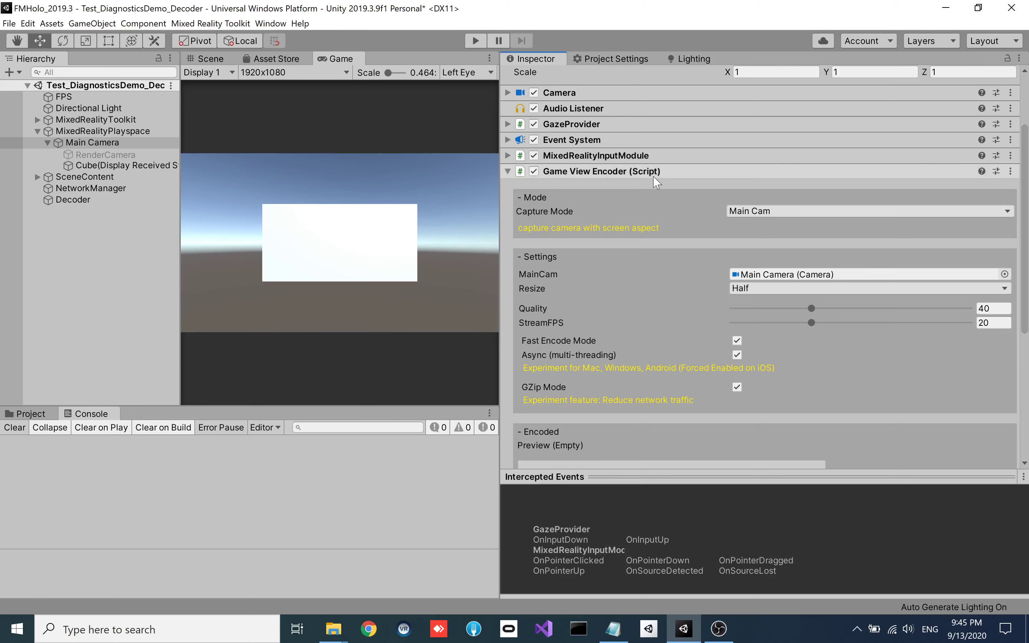
left_click_drag(1025, 221, 1026, 272)
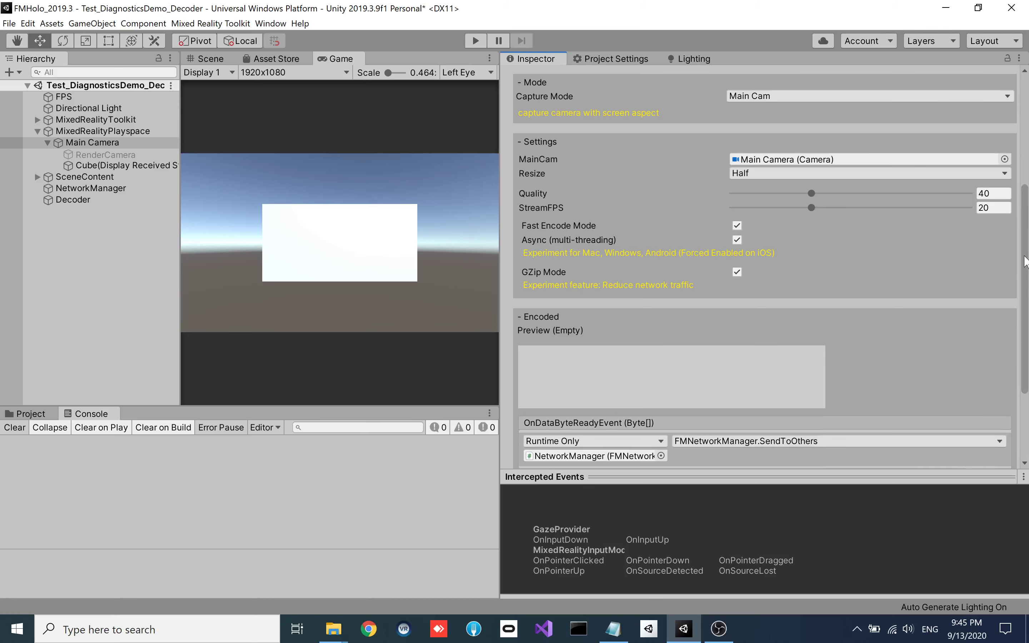
left_click_drag(1025, 261, 843, 271)
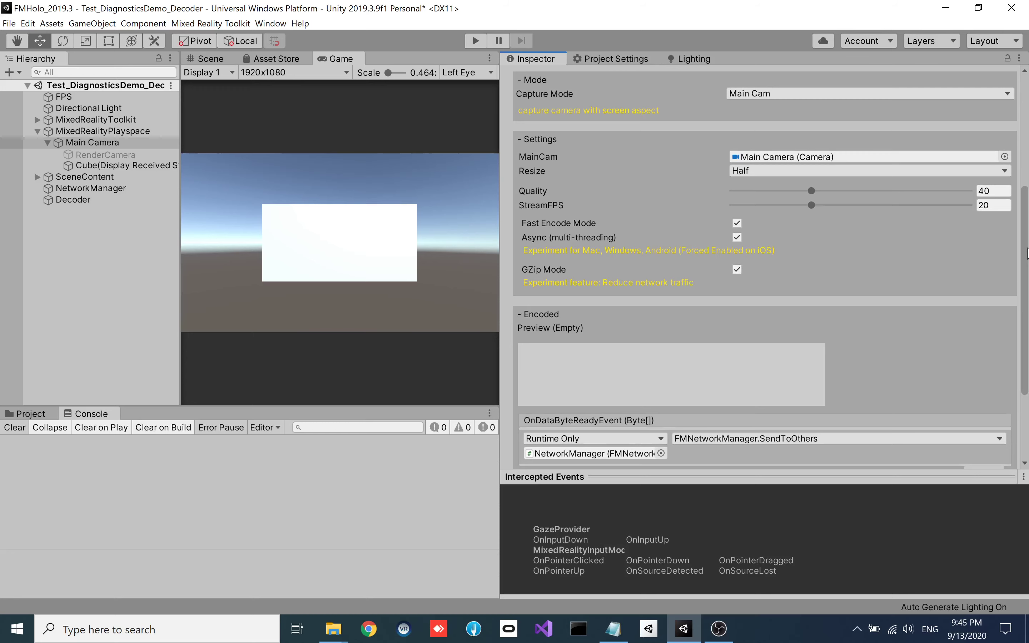
left_click_drag(1025, 256, 1028, 353)
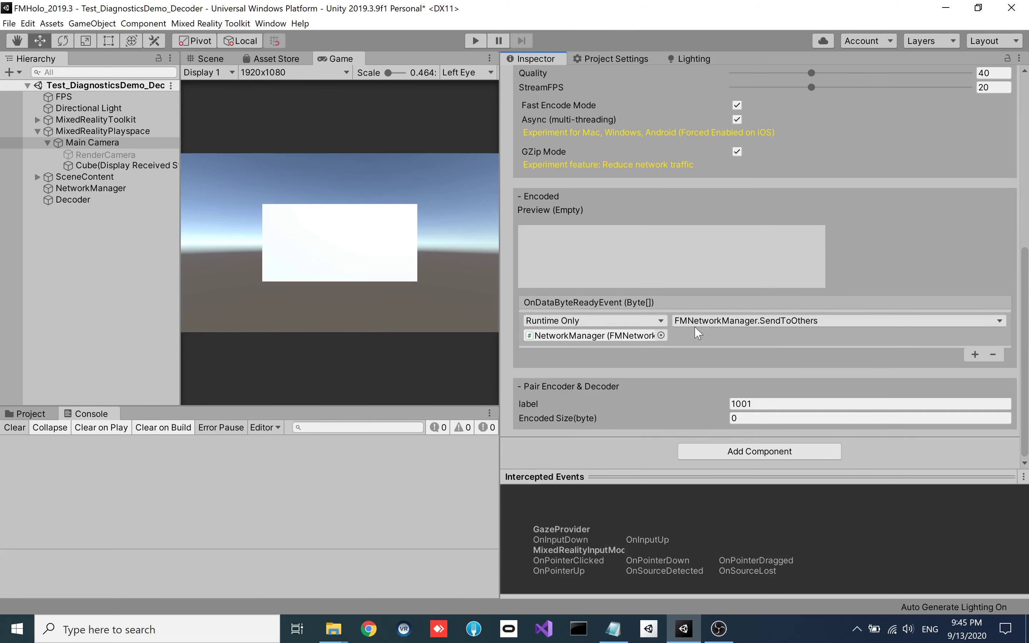
- Inspect NetworkManager's server and client settings, then select the Decoder receiving its byte data
left_click(621, 336)
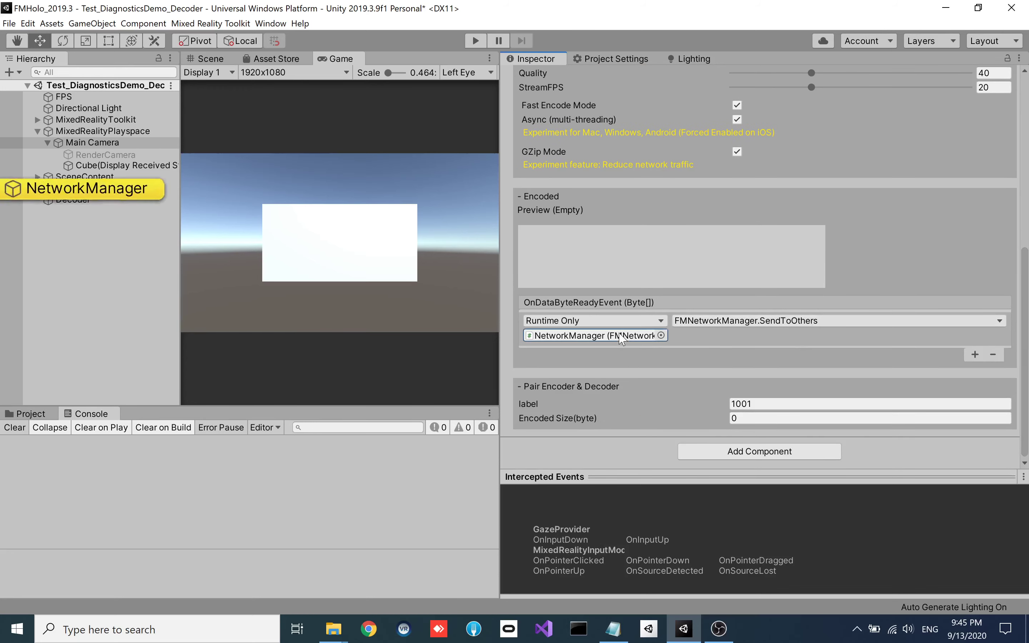
left_click(114, 191)
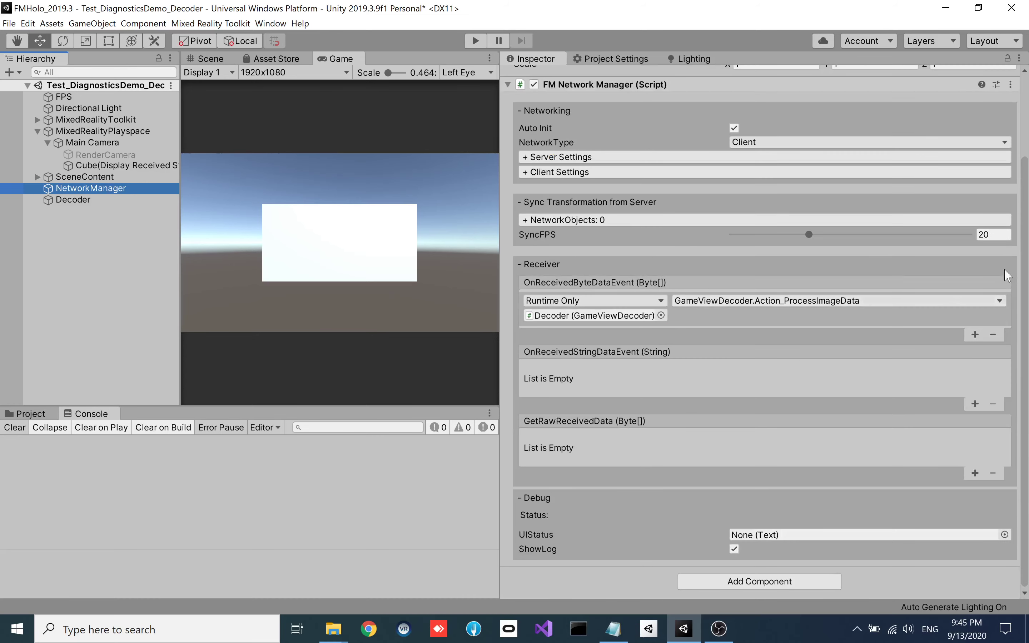
left_click_drag(1025, 217, 1025, 166)
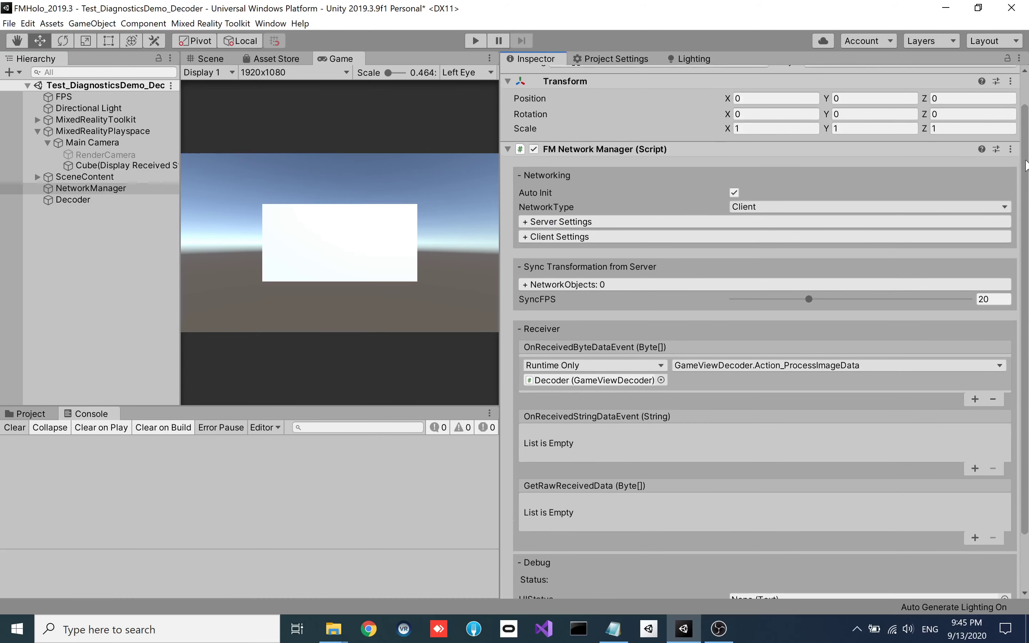
scroll(795, 189, "down", 3)
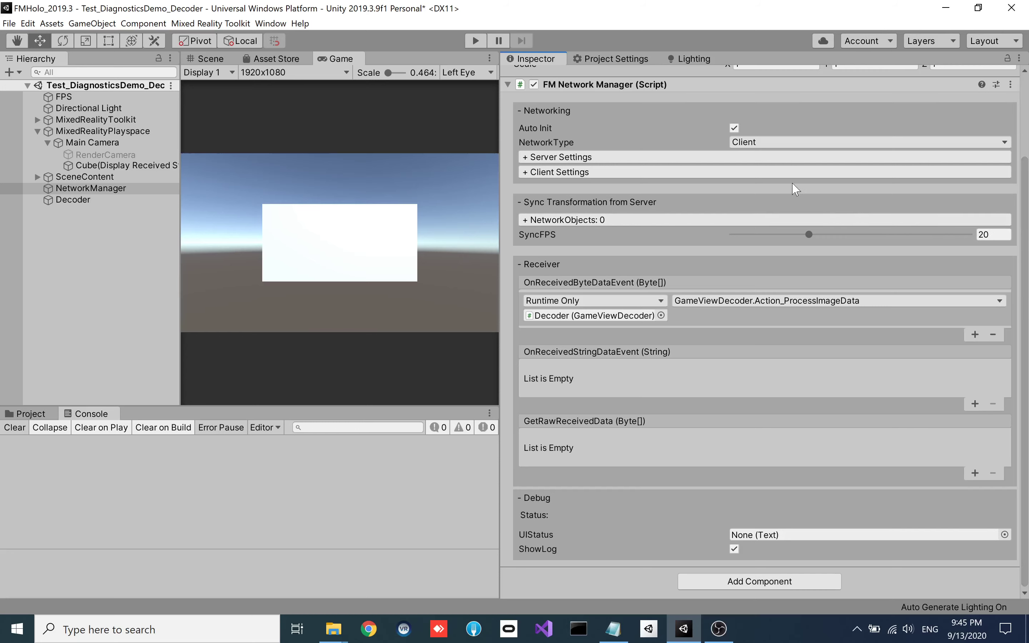
left_click(685, 158)
left_click(690, 237)
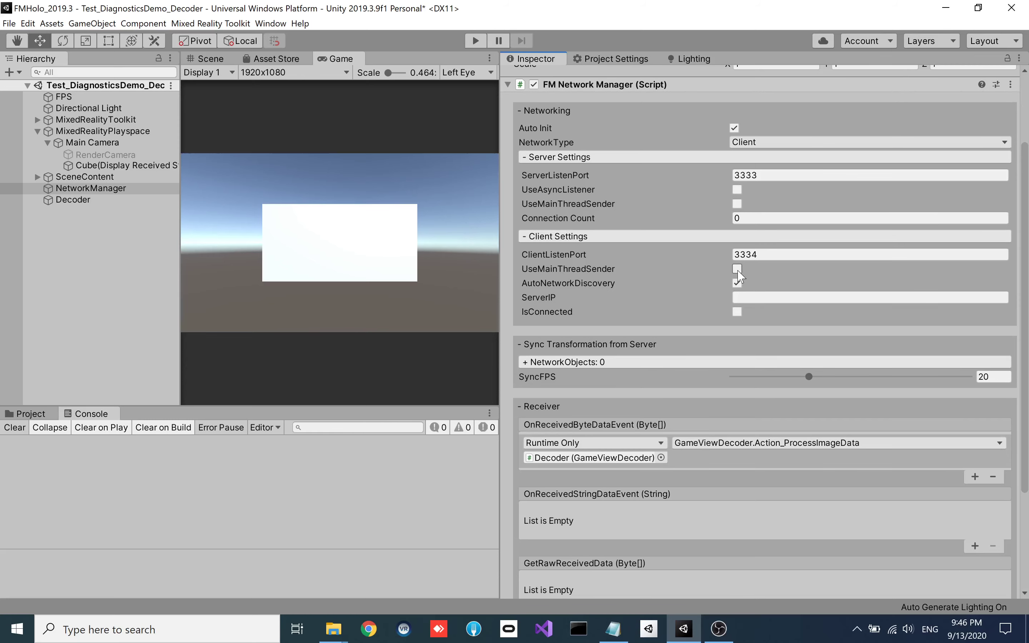
left_click_drag(1028, 296, 1028, 392)
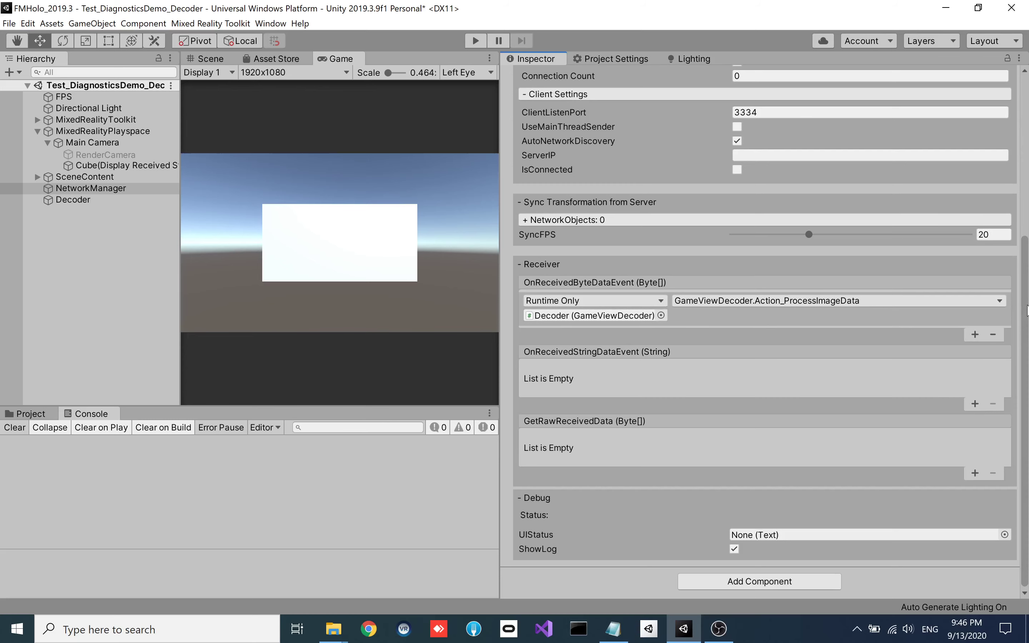
left_click(617, 316)
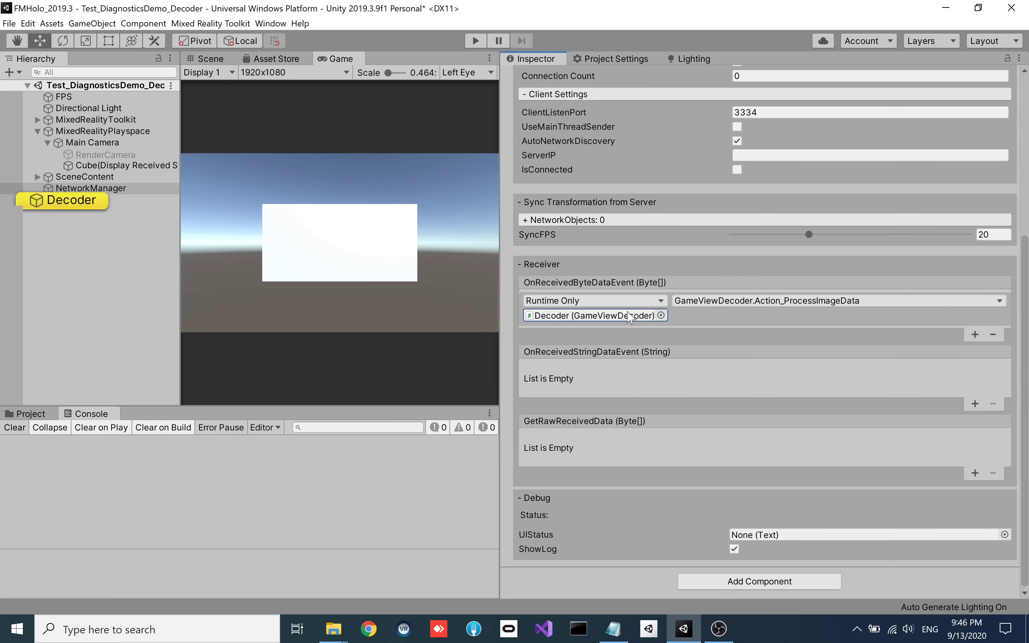
left_click(73, 200)
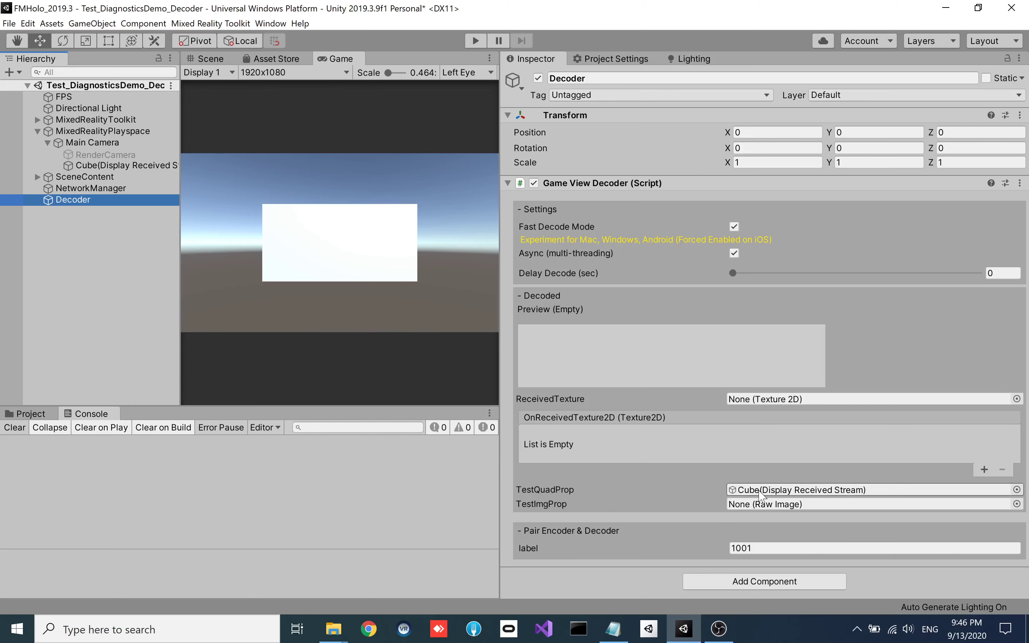
- Select Cube(Display Received Stream) from TestQuadProp and toggle it off and on, leaving it enabled
left_click(790, 494)
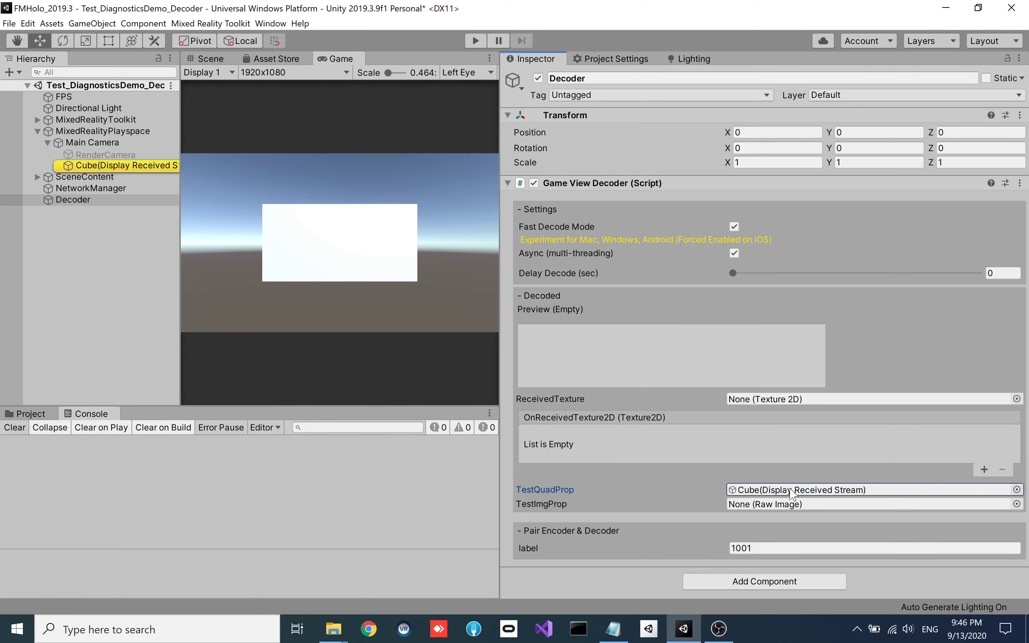
left_click(166, 166)
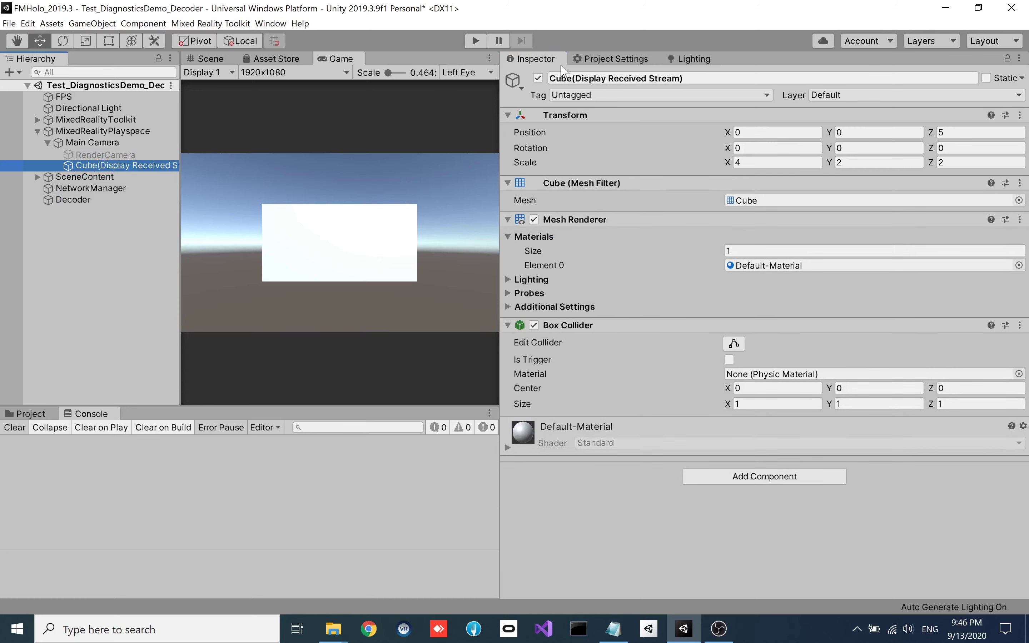
left_click(538, 78)
left_click(538, 78)
left_click(538, 78)
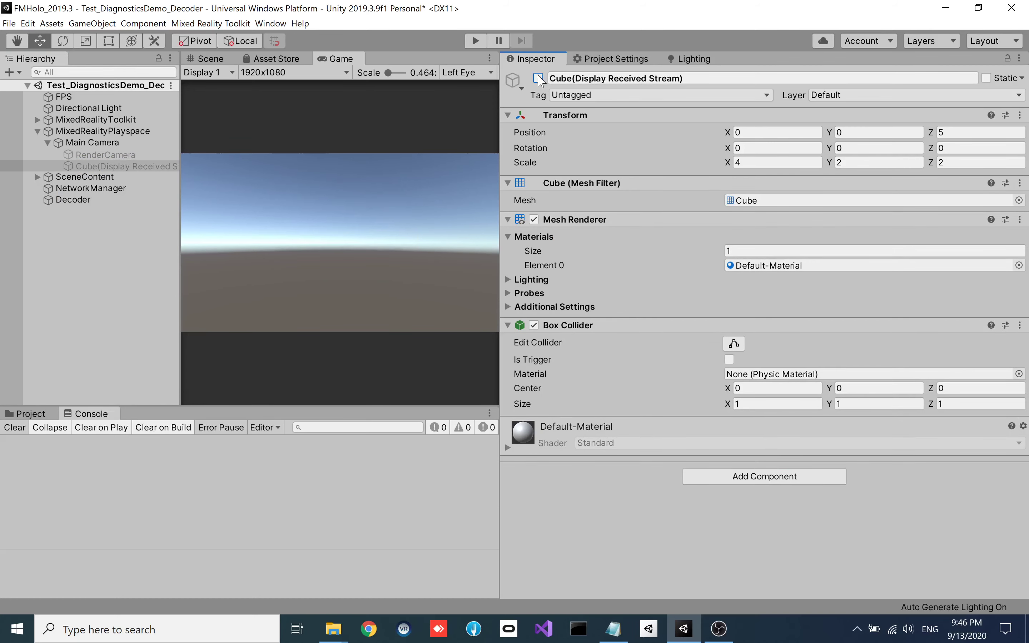
left_click(538, 78)
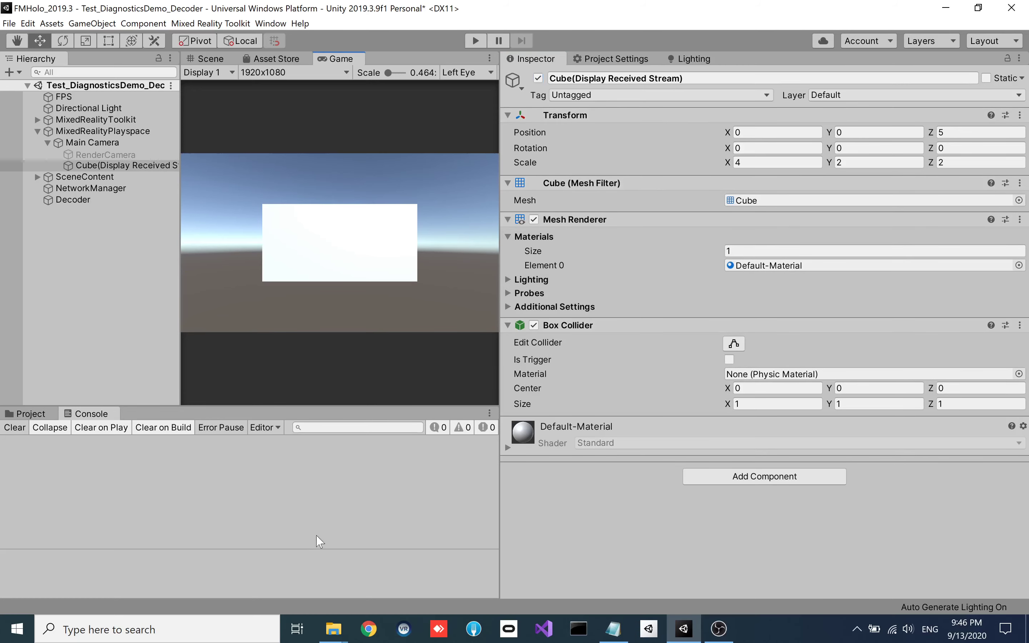
left_click(9, 23)
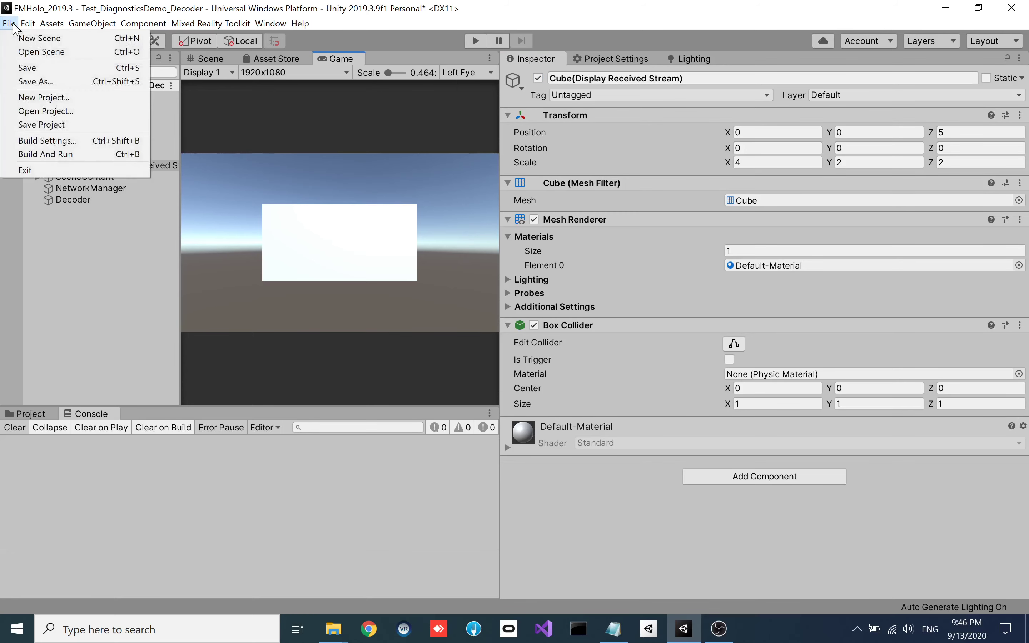
mouse_move(27, 23)
left_click(80, 140)
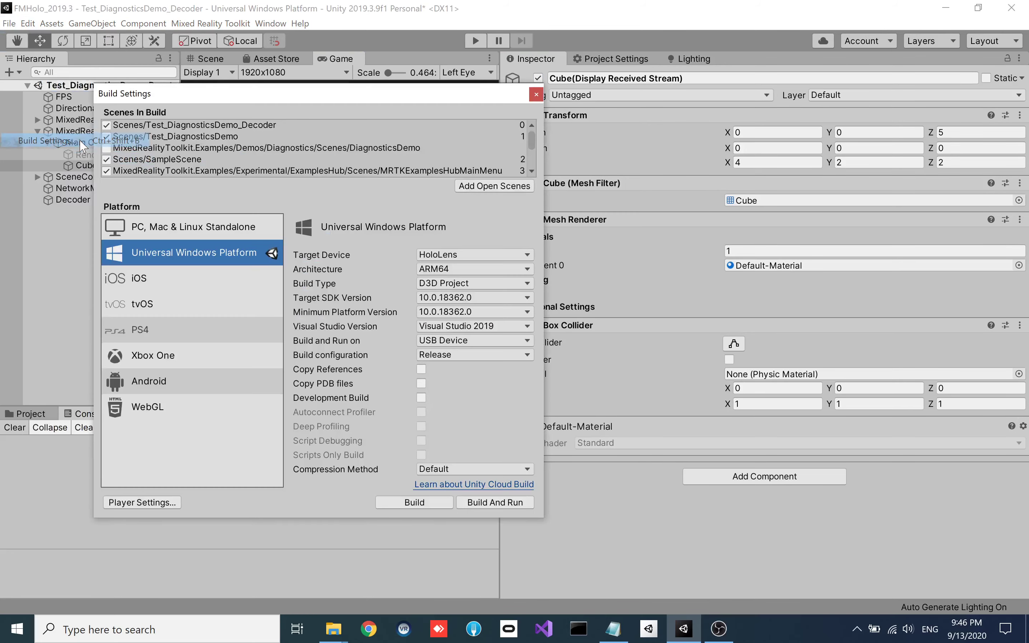
left_click(409, 507)
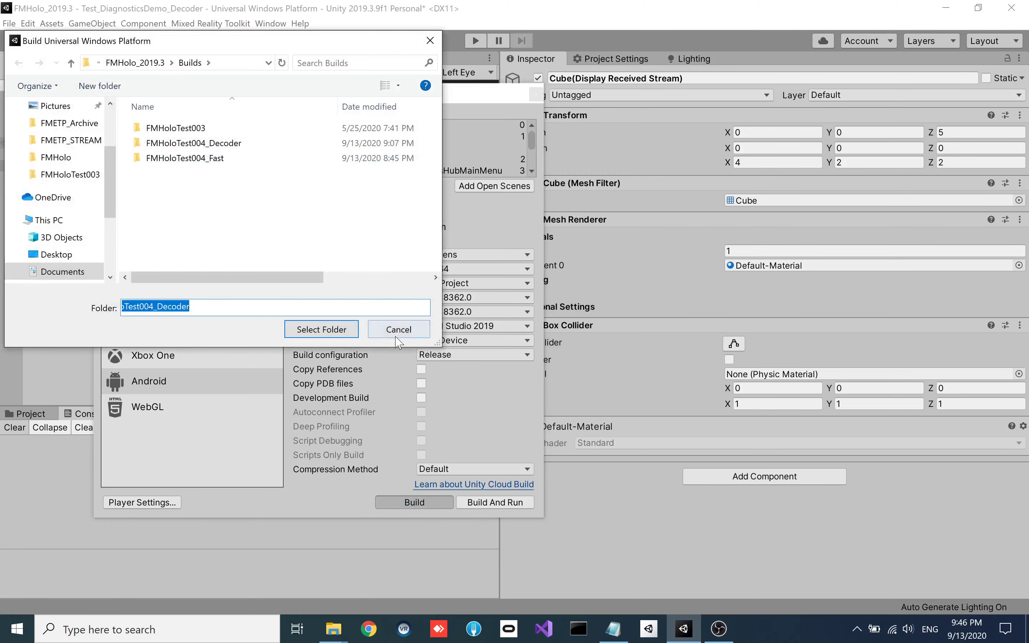
left_click(396, 336)
left_click(535, 94)
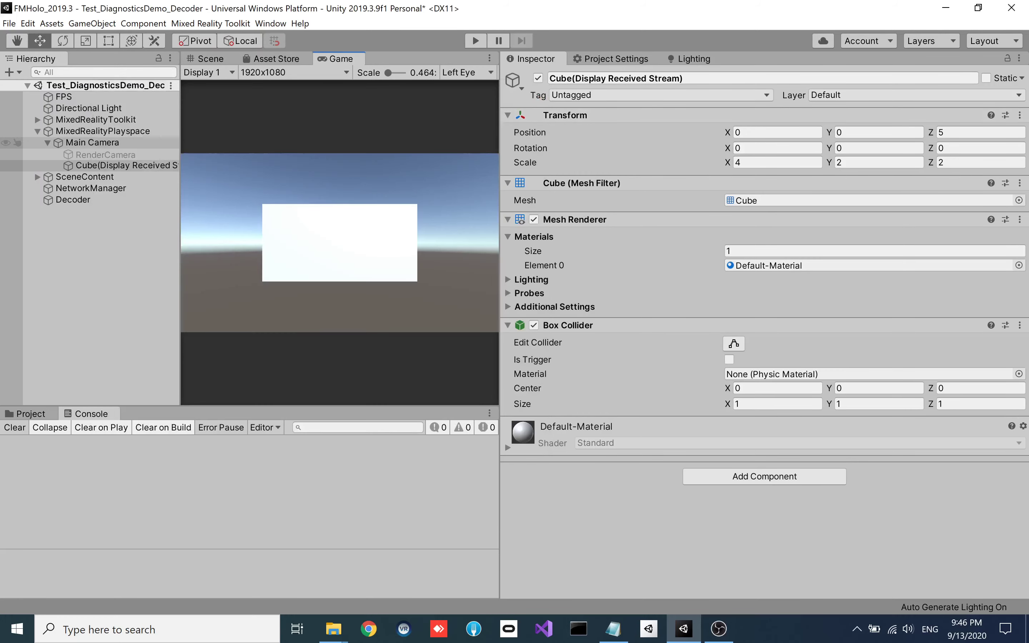
- Go to Builds > FMHoloTest004_Fast > FMHolo and open FMHolo.vcxproj in Visual Studio 2019
mouse_move(334, 629)
left_click(436, 561)
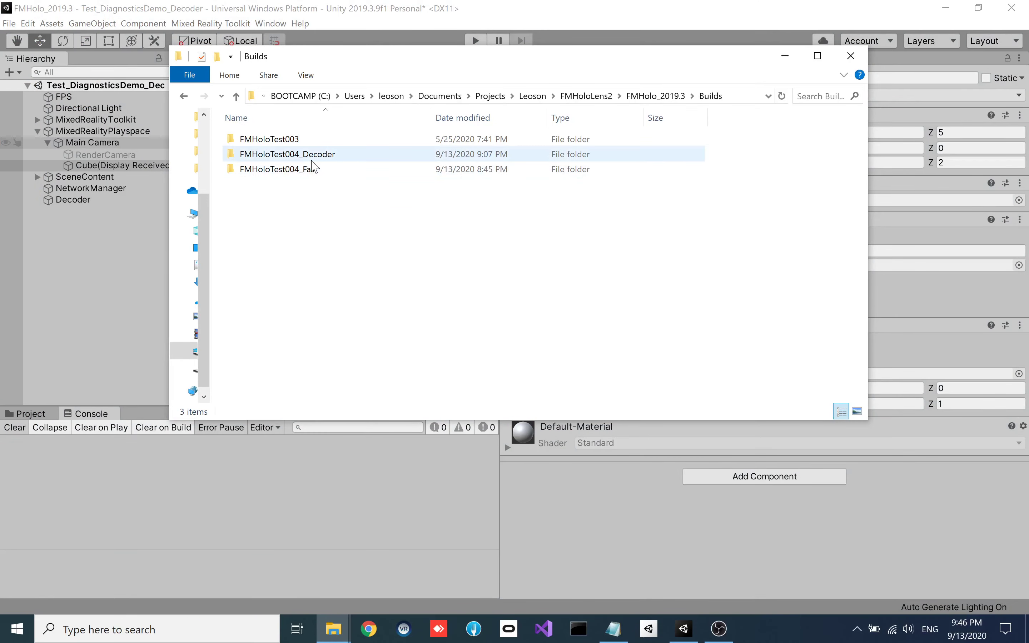
double_click(322, 170)
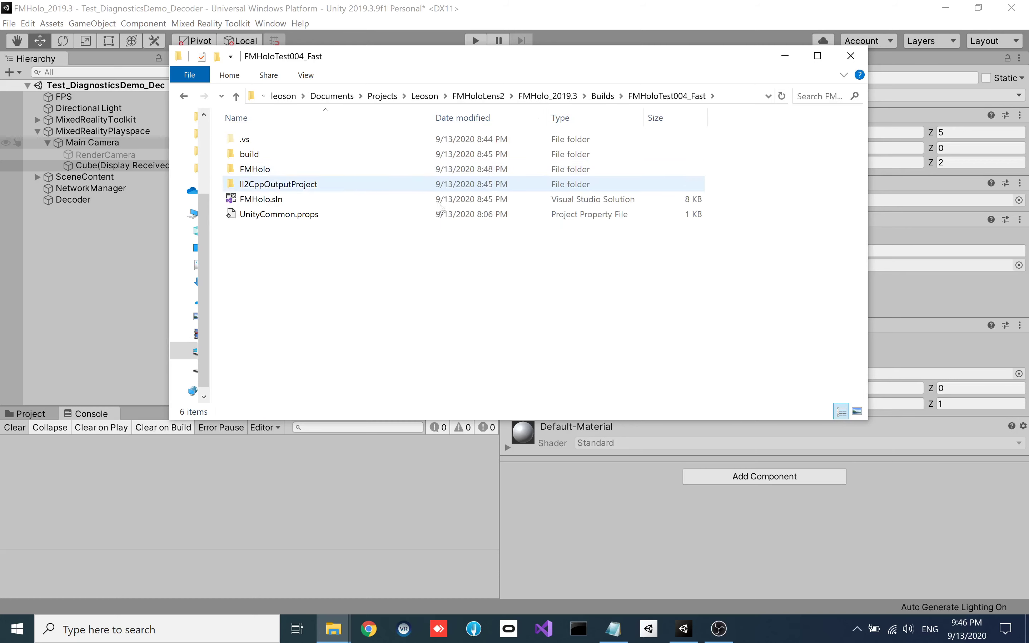
double_click(271, 170)
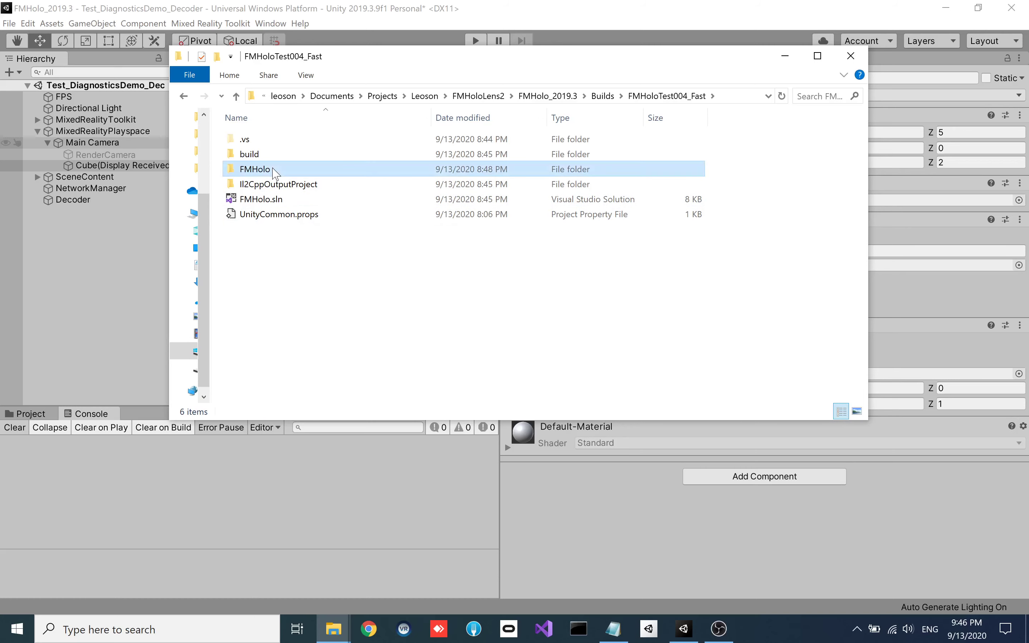
left_click(298, 261)
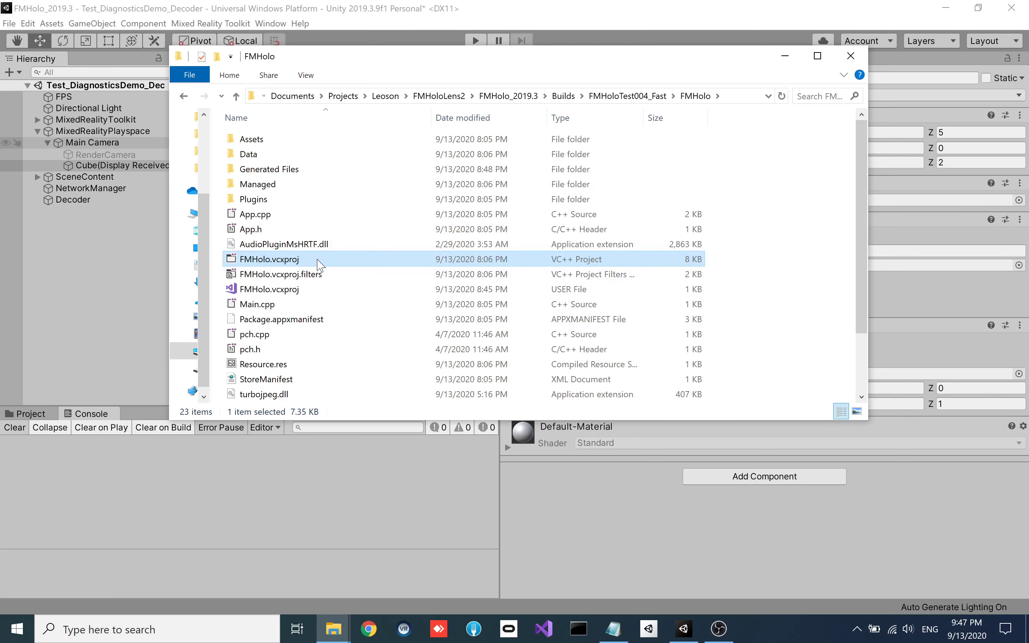
key("F2")
key("Escape")
right_click(339, 261)
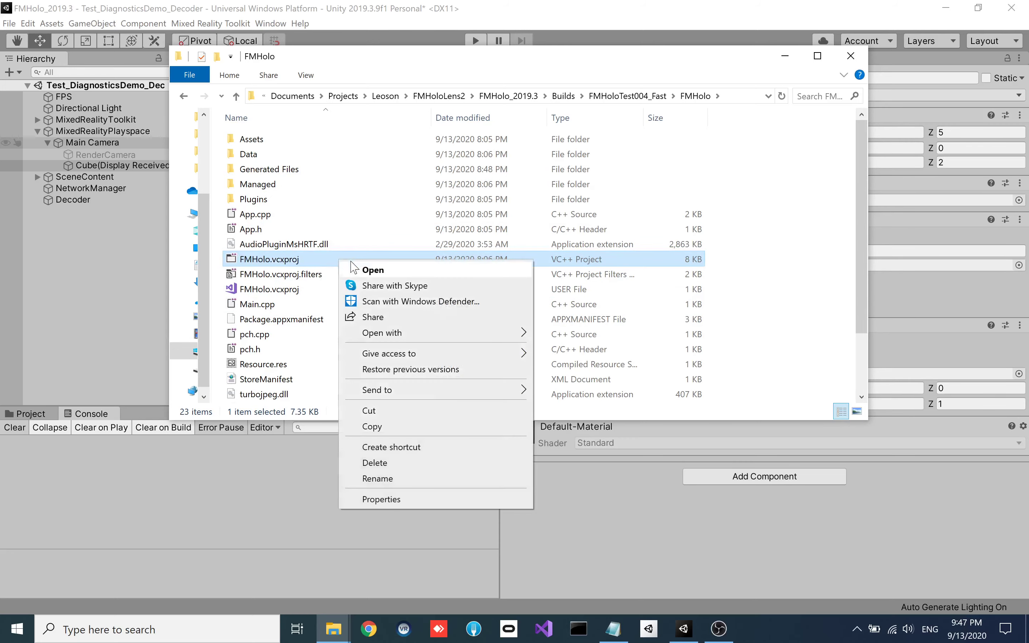
left_click(362, 268)
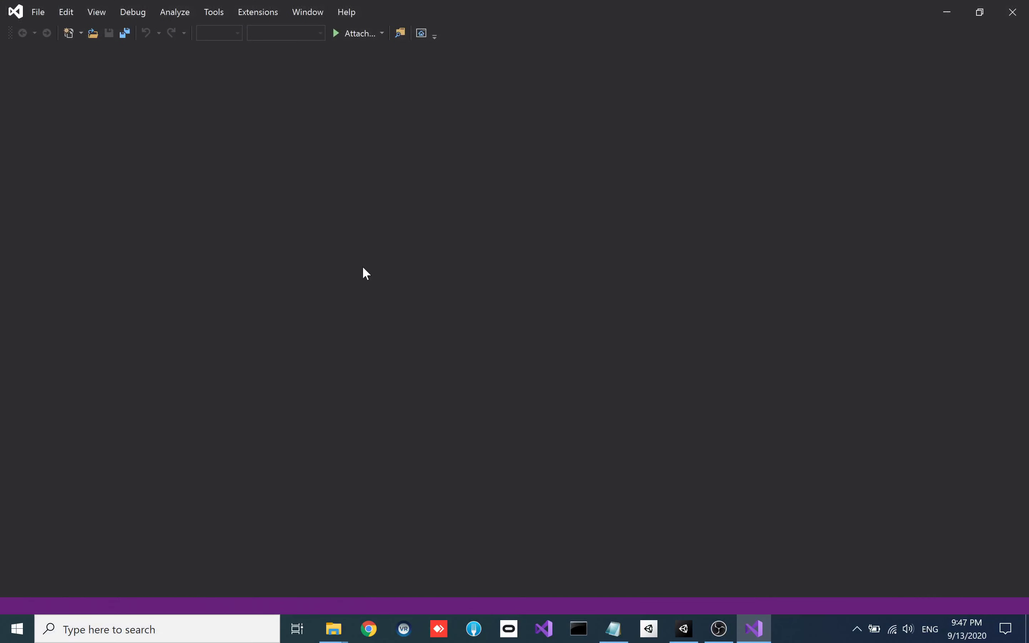
- Verify the Release, ARM64 and Device settings, then show the solution's 3 projects
left_click(228, 34)
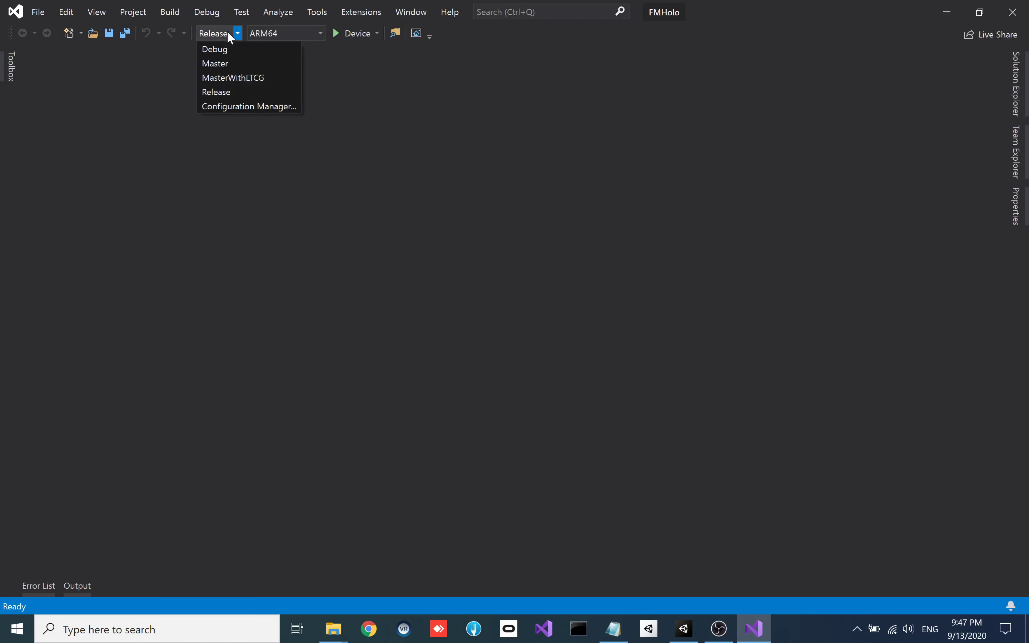
left_click(220, 95)
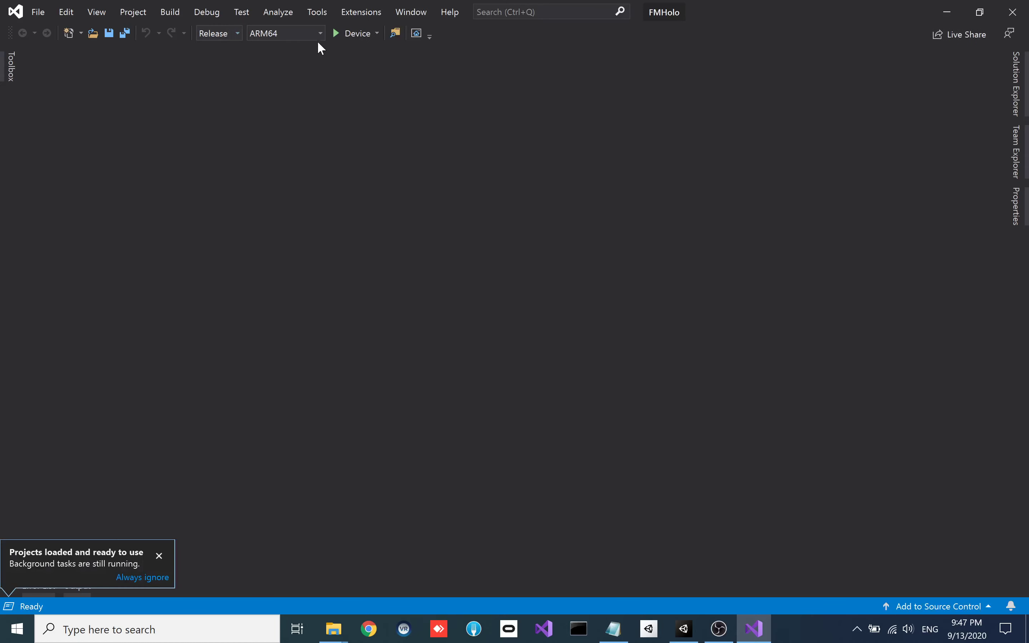
left_click(311, 32)
left_click(279, 63)
left_click(377, 31)
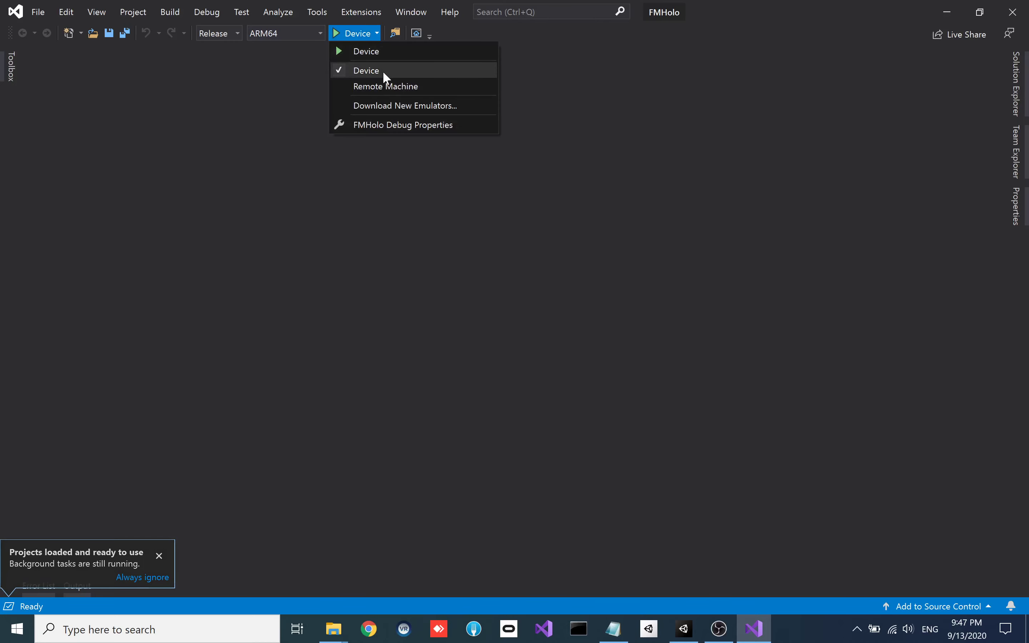
left_click(383, 71)
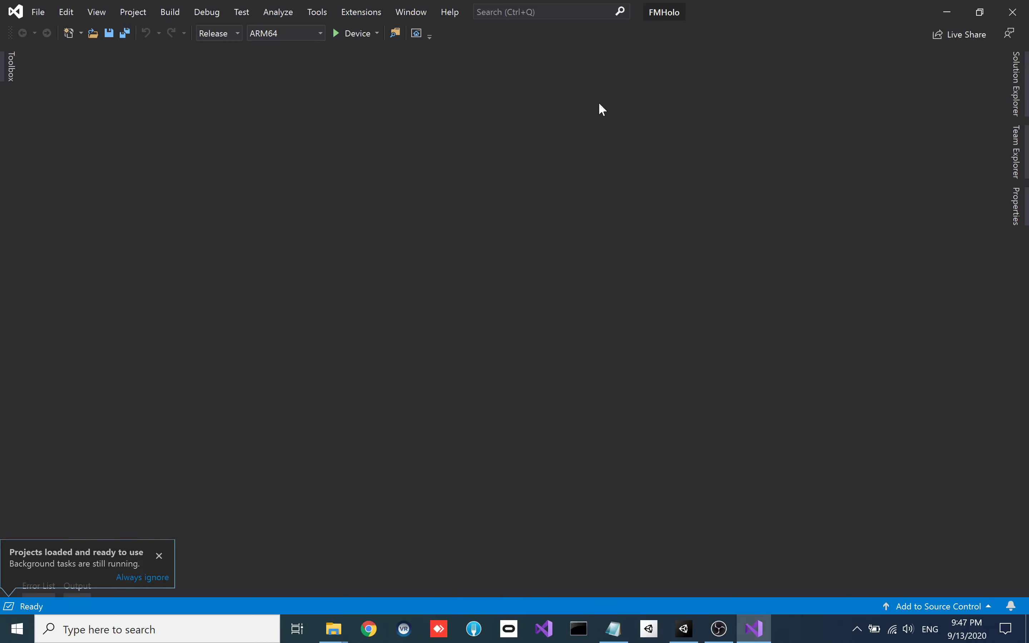
left_click(1020, 110)
- Retarget FMHolo to SDK 10.0.18362.0, minimum 10.0.18362.0, keeping toolset No Upgrade
right_click(925, 127)
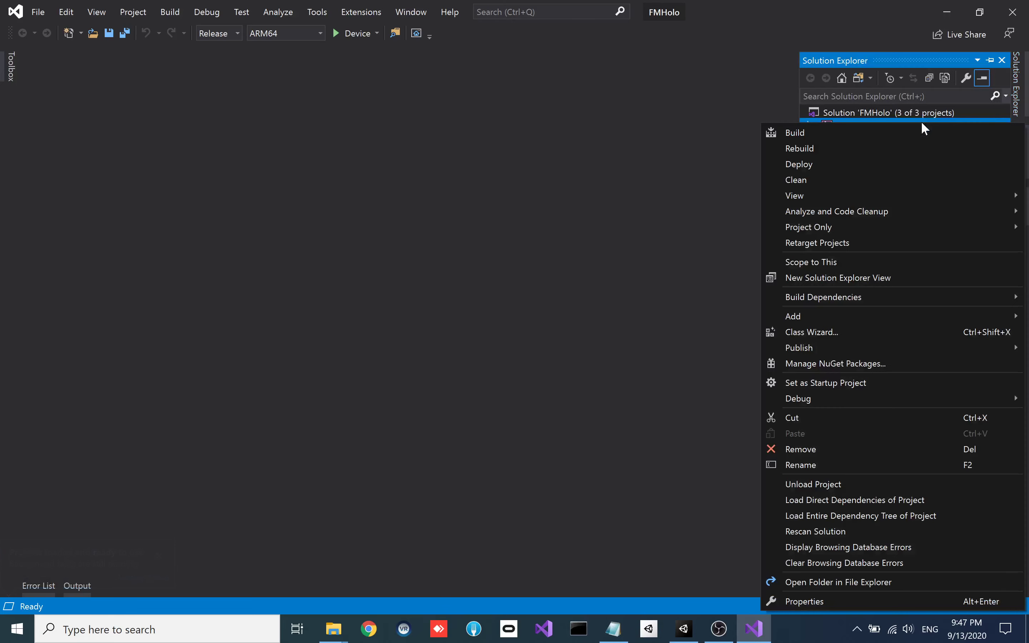
left_click(888, 243)
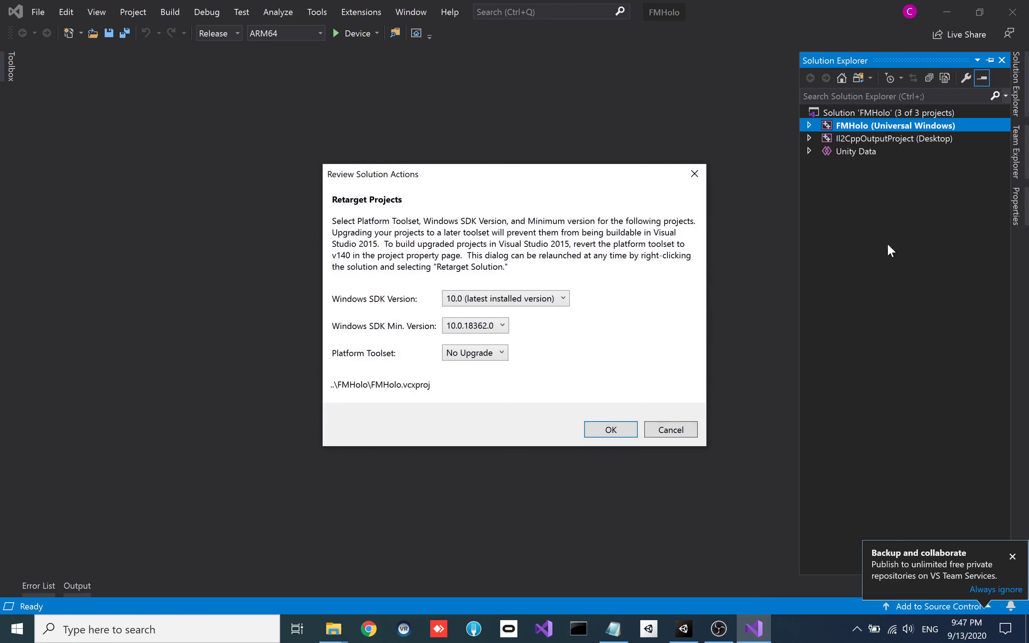
left_click(552, 303)
left_click(501, 329)
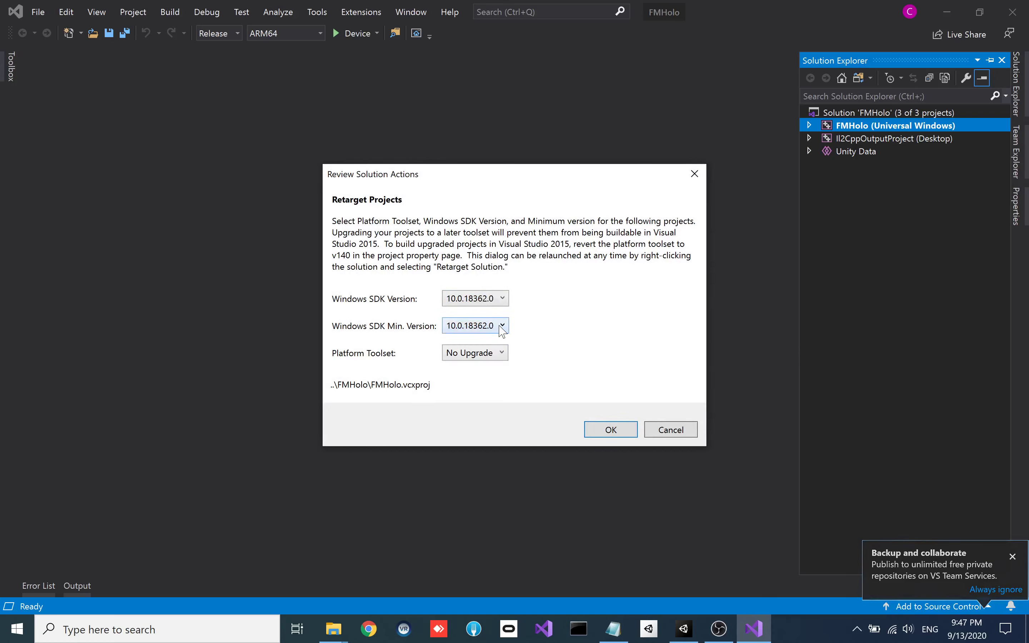
left_click(491, 332)
left_click(494, 343)
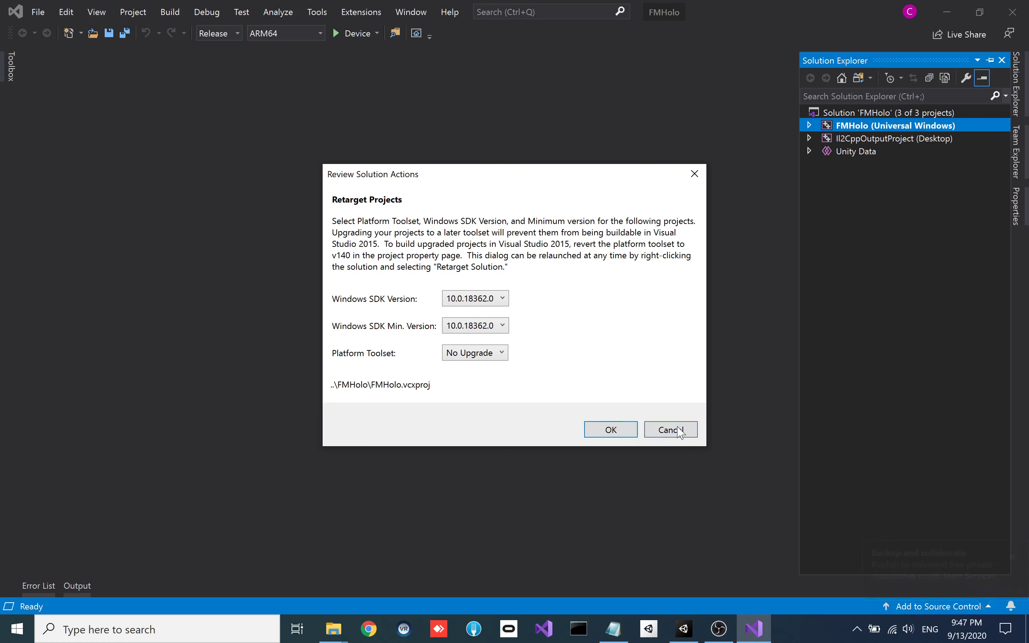
left_click(604, 430)
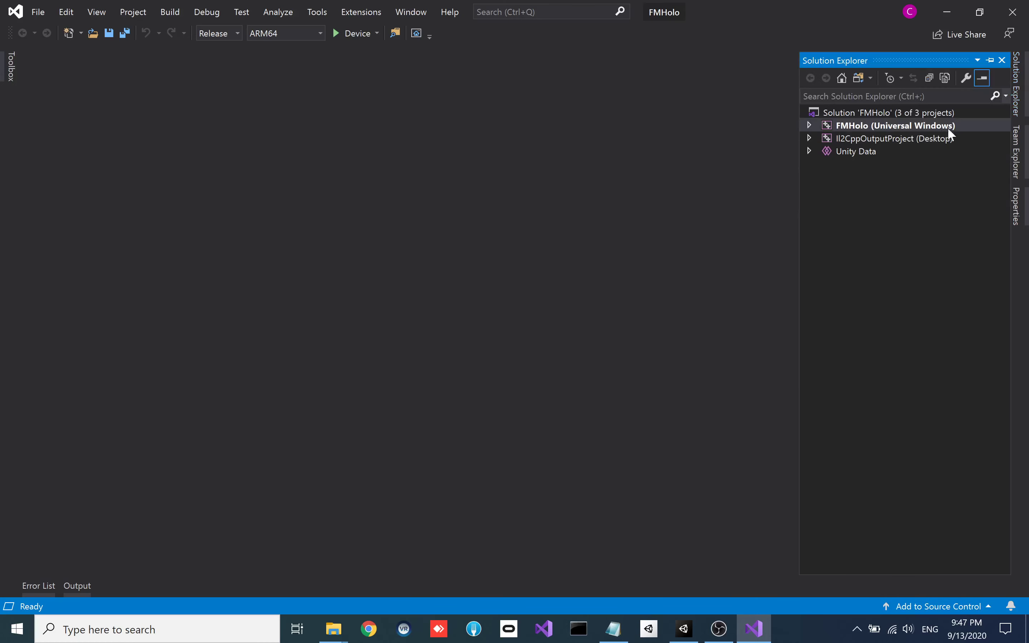
left_click(927, 137)
- Retarget Il2CppOutputProject to Windows SDK Version 10.0.18362.0 to match FMHolo
right_click(895, 138)
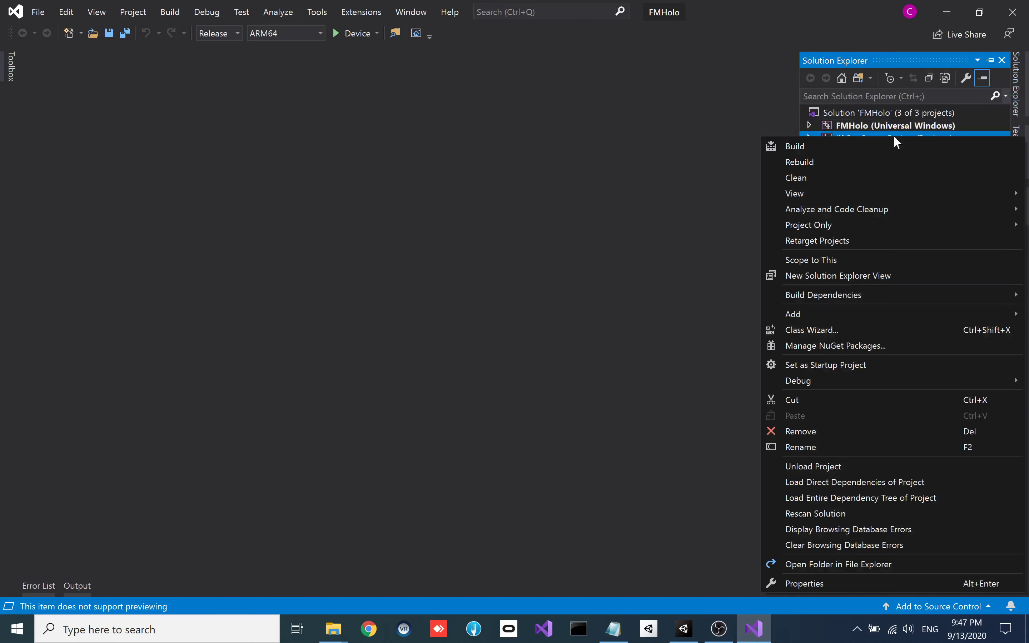
left_click(822, 240)
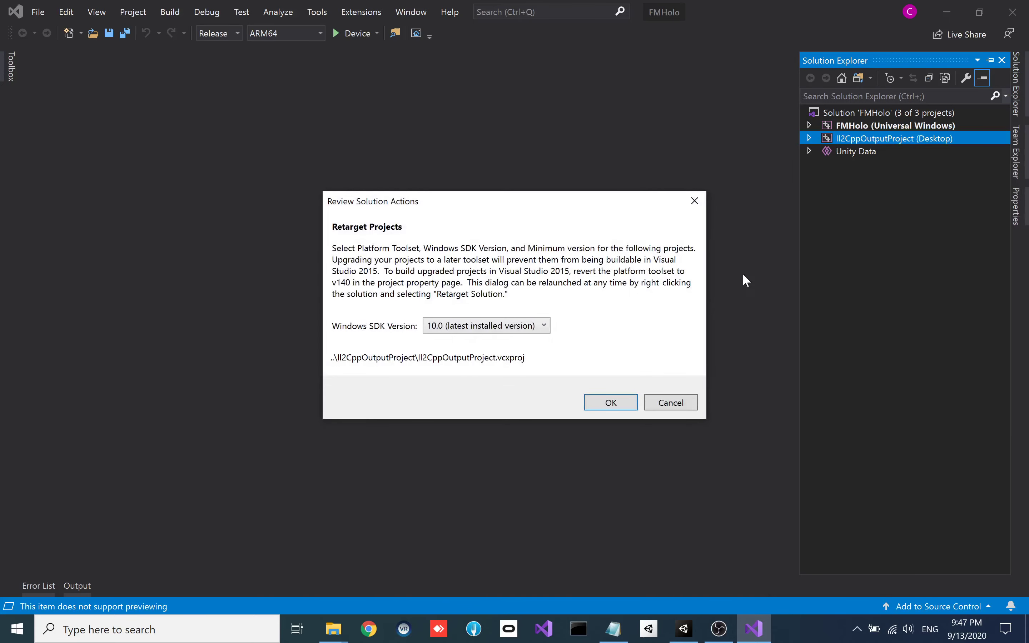
left_click(499, 329)
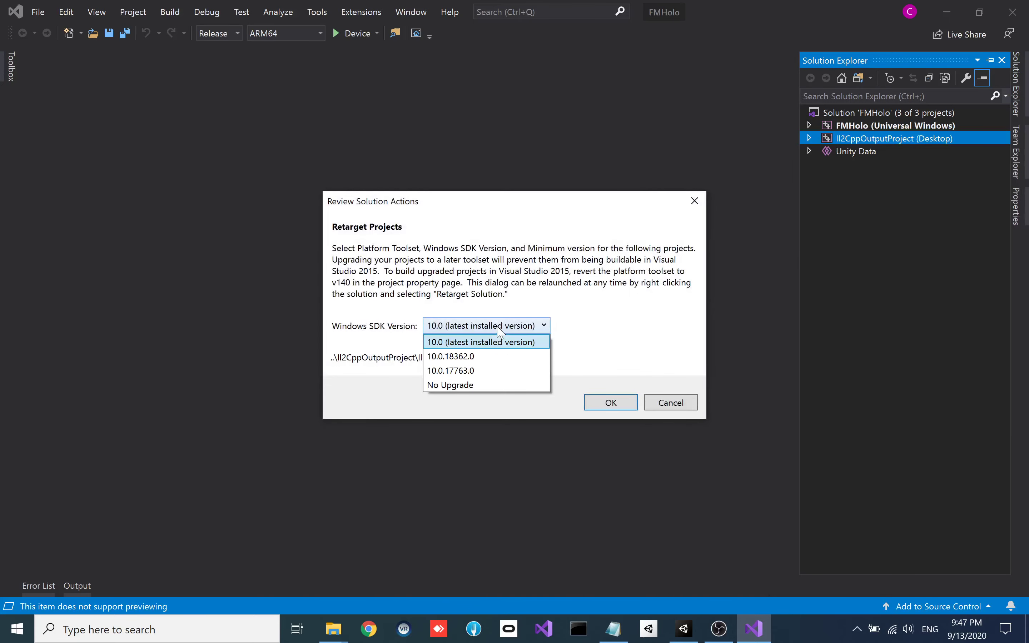
left_click(510, 359)
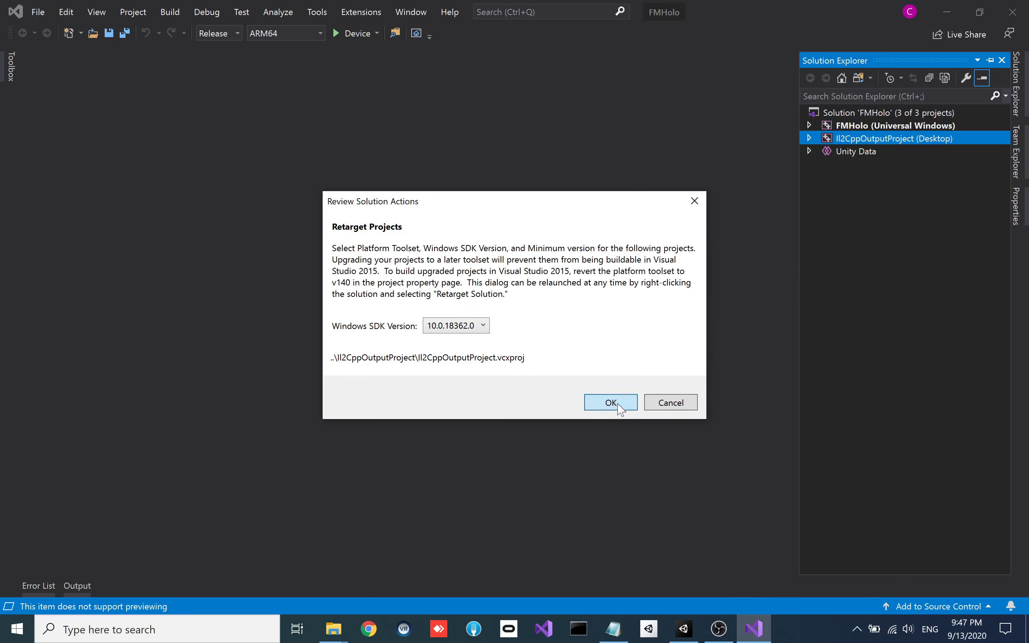
left_click(611, 403)
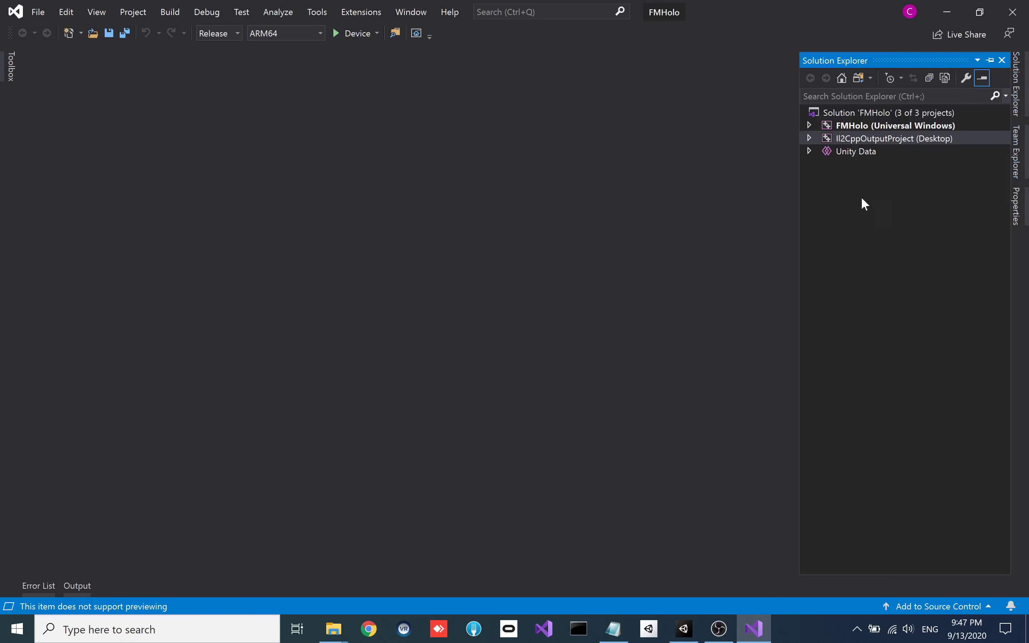